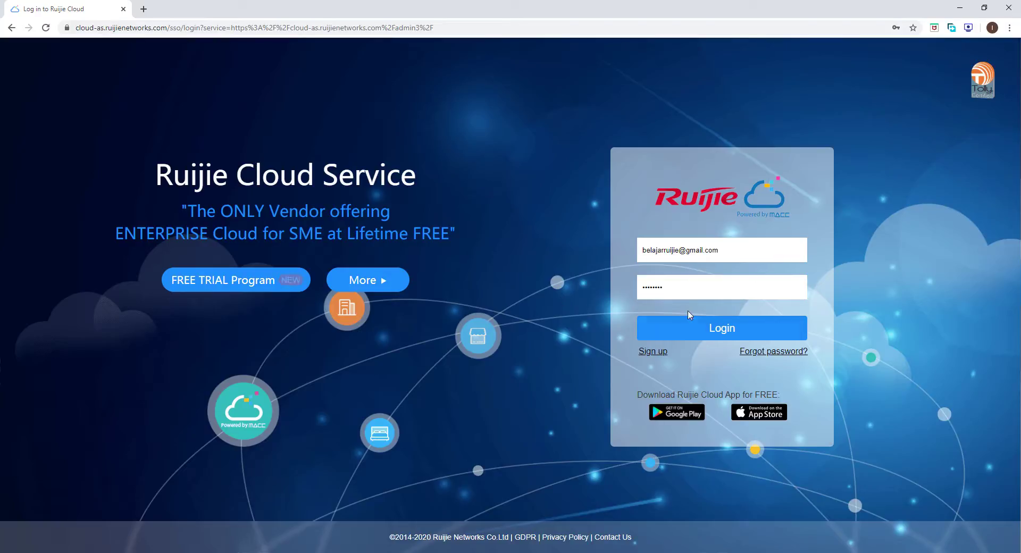
- Log in to Ruijie Cloud with the prefilled credentials and switch to the AP710_Test network
click(689, 336)
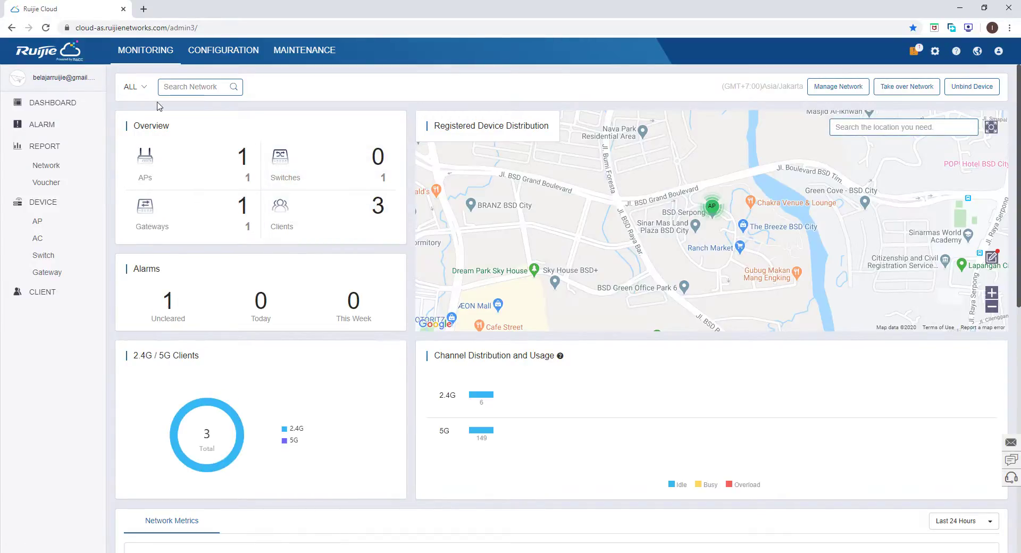
click(143, 86)
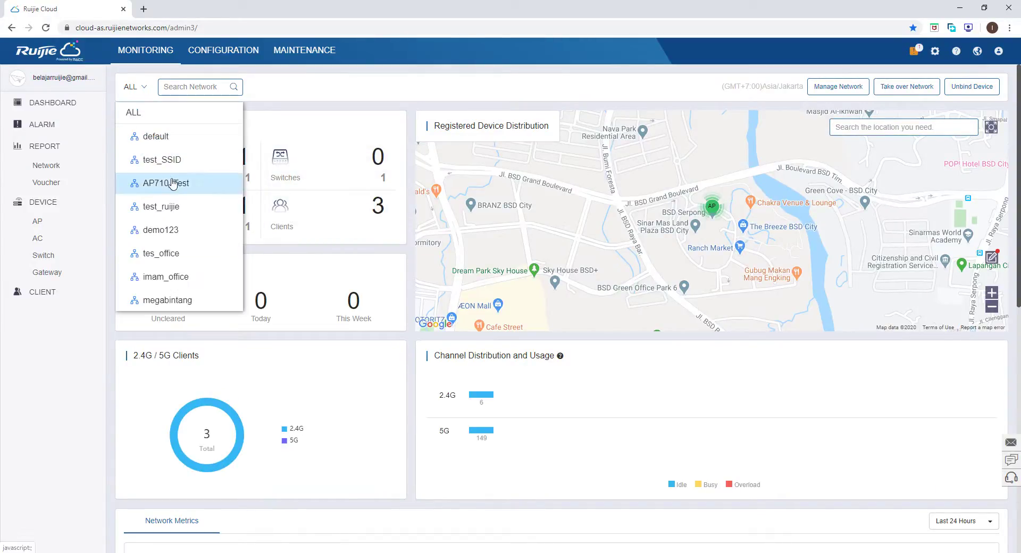
click(172, 183)
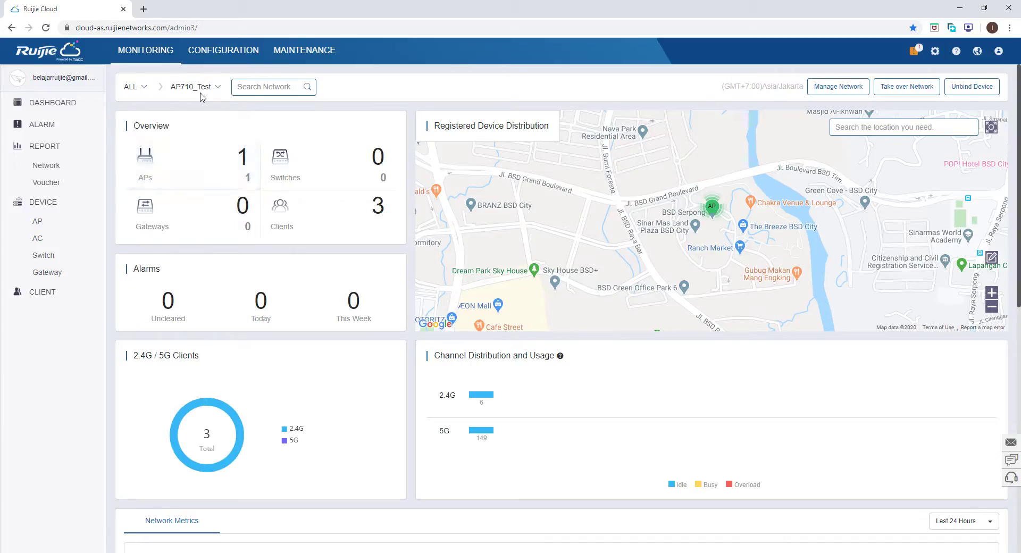
- Review the settings of the AP710_portal SSID in the basic wireless configuration without changing them
click(219, 50)
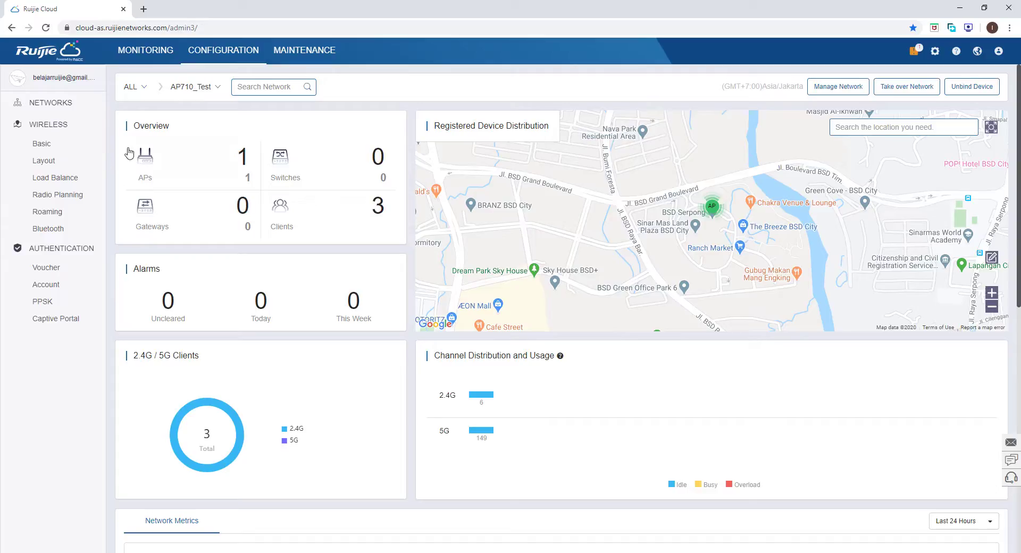
click(86, 150)
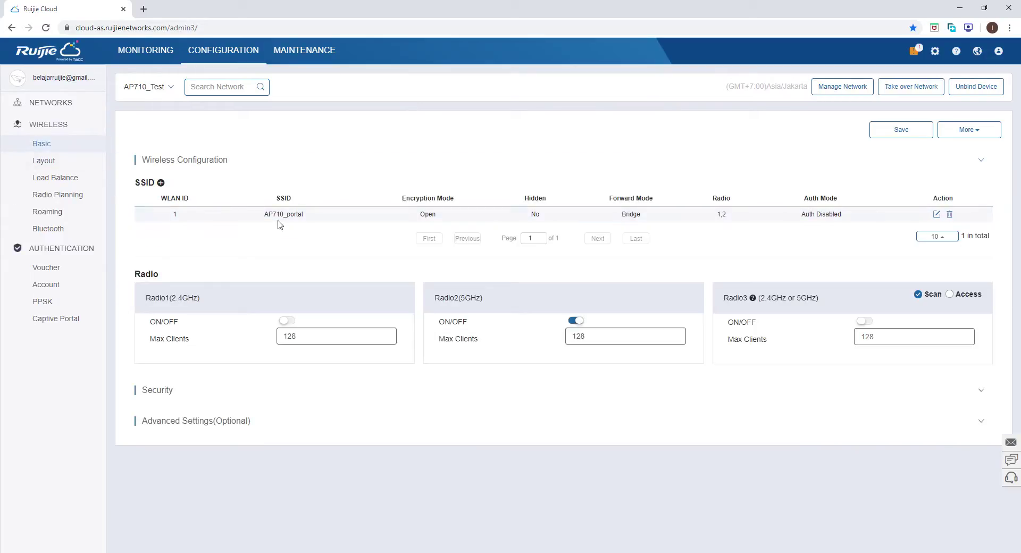
click(936, 214)
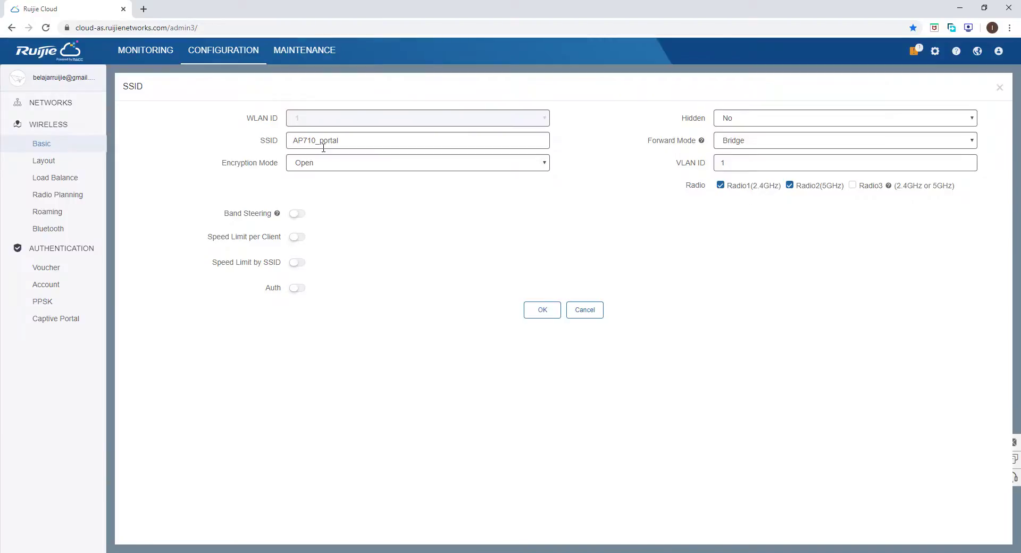
click(587, 311)
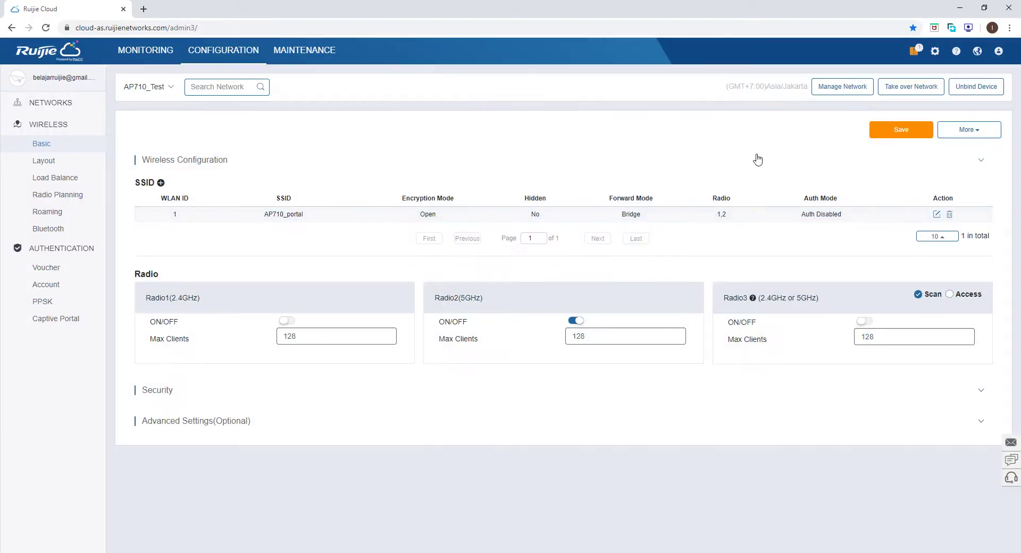
- Leave the wireless configuration without saving and start a new captive portal named test_portal with the description test
click(70, 320)
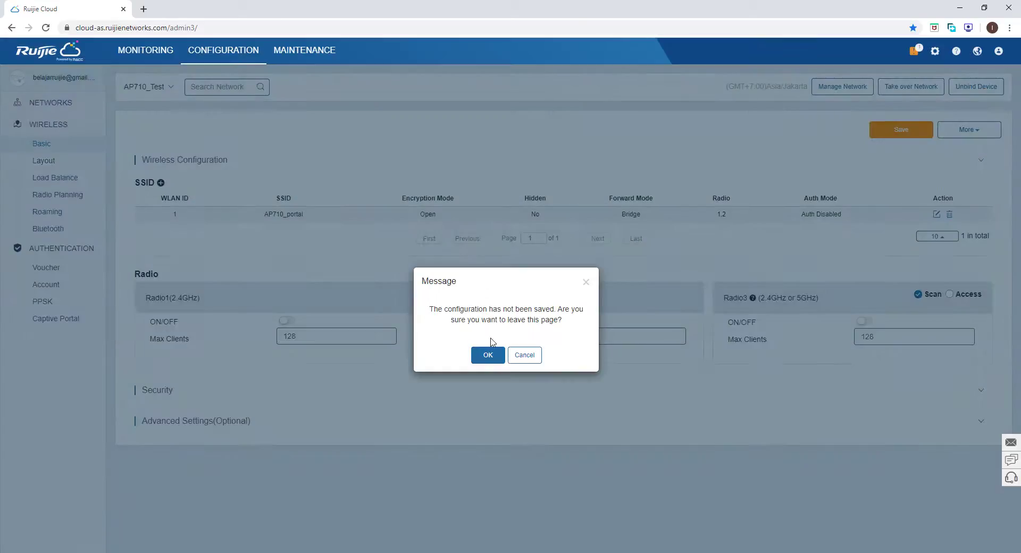
click(488, 355)
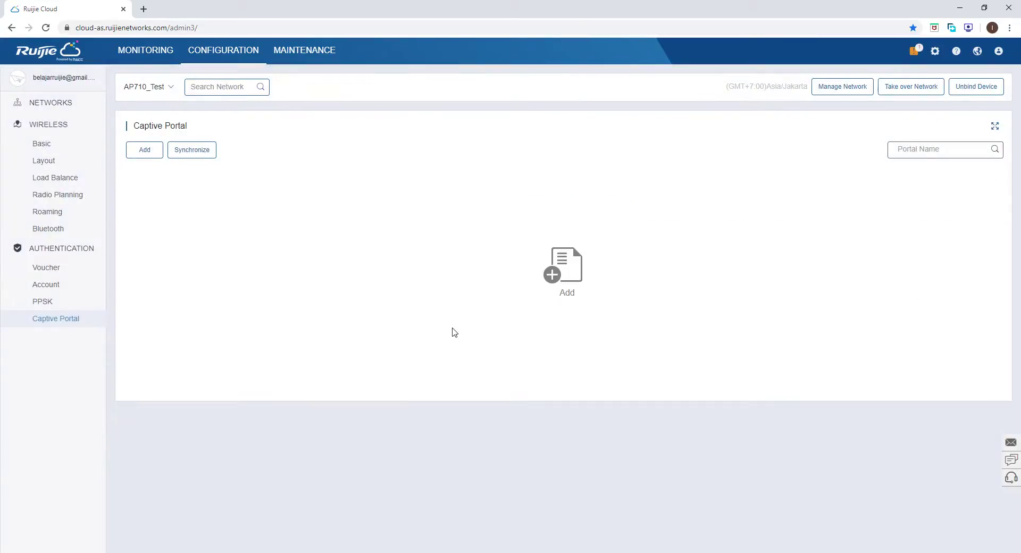
click(135, 155)
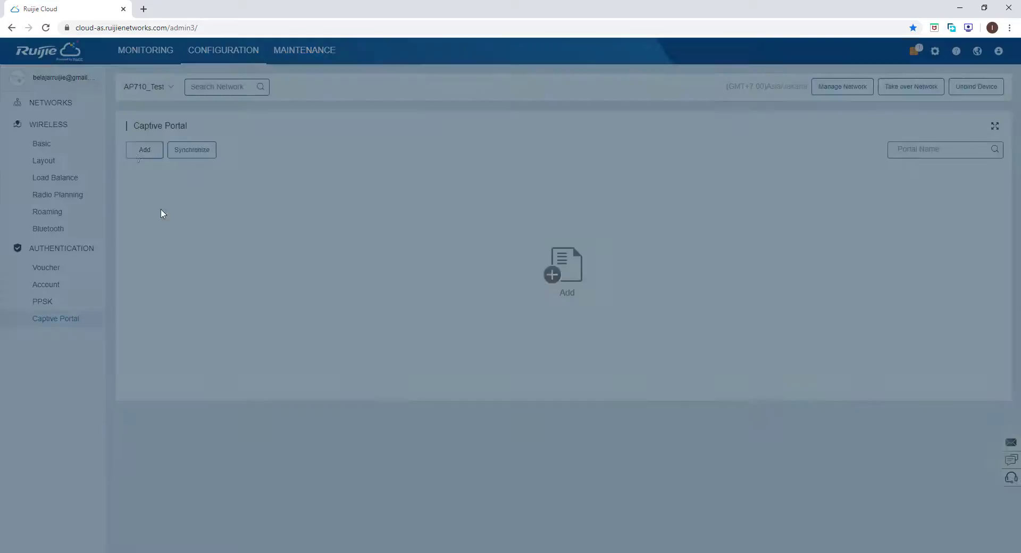
click(351, 118)
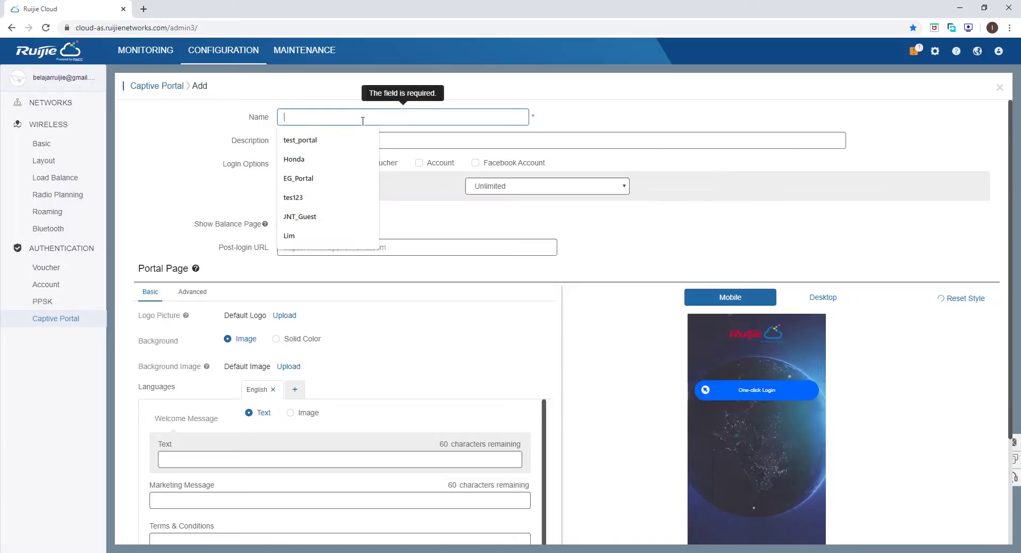
click(346, 140)
click(347, 141)
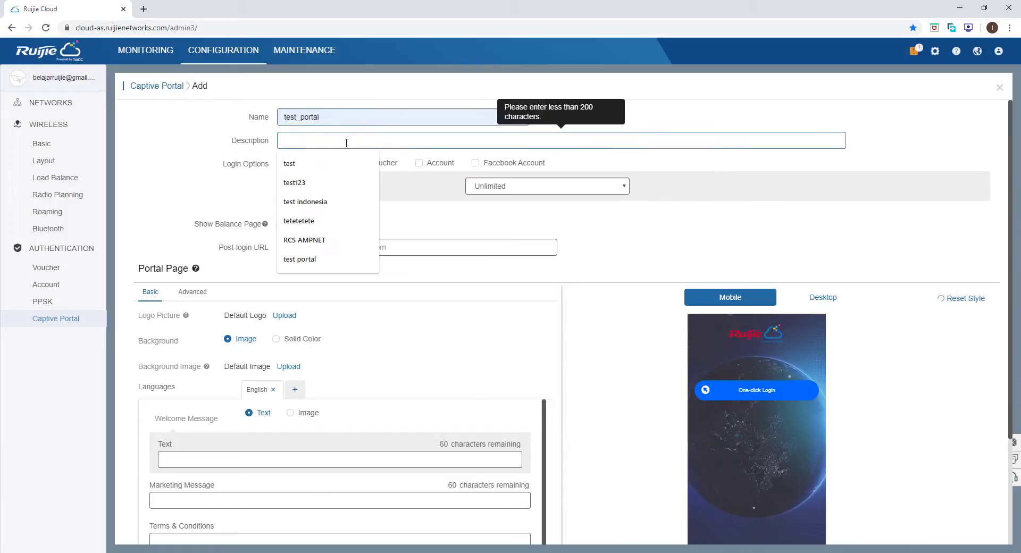
click(340, 164)
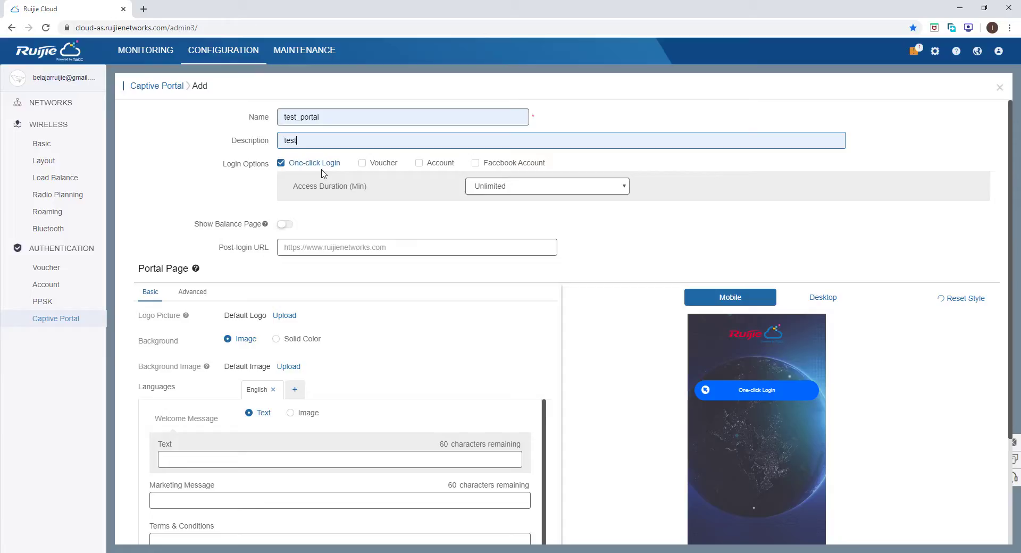
- Set the One-click Login access duration to 30 minutes, with unlimited access times per day
mouse_move(534, 163)
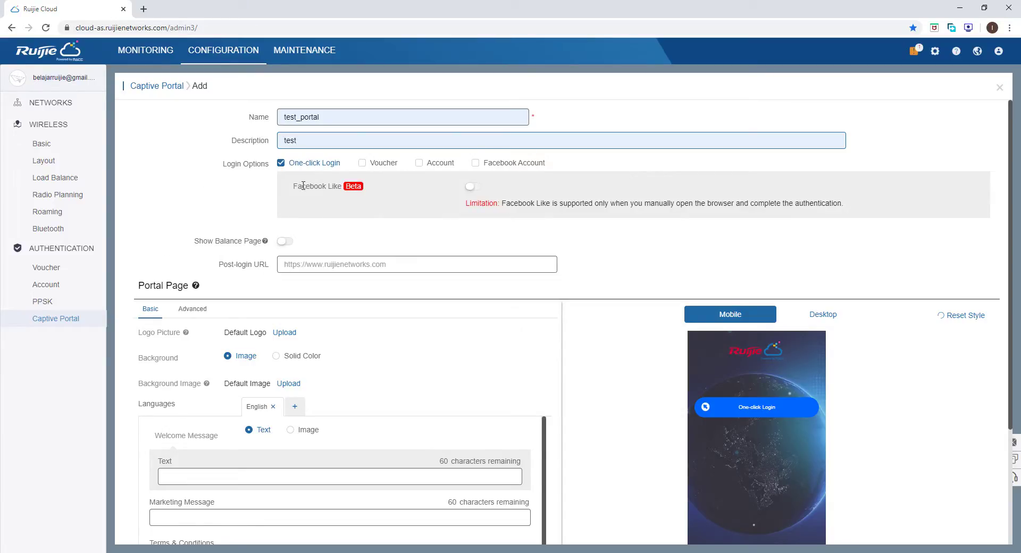
mouse_move(312, 163)
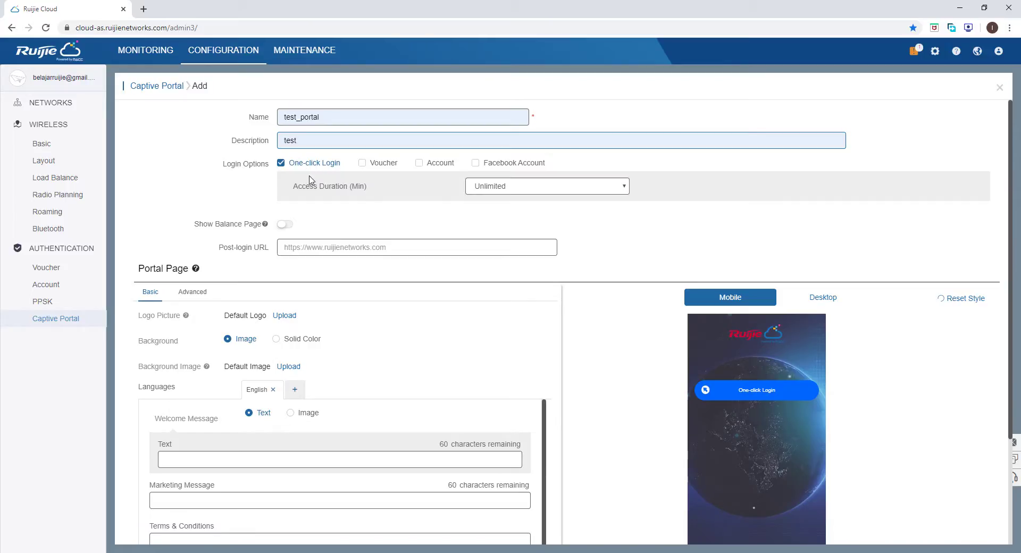
click(491, 190)
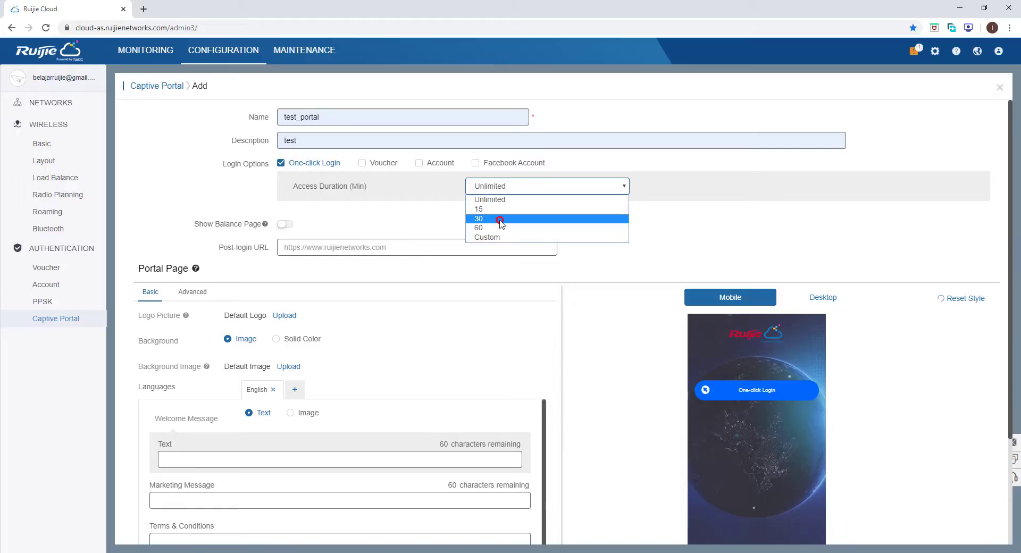
click(500, 219)
click(496, 210)
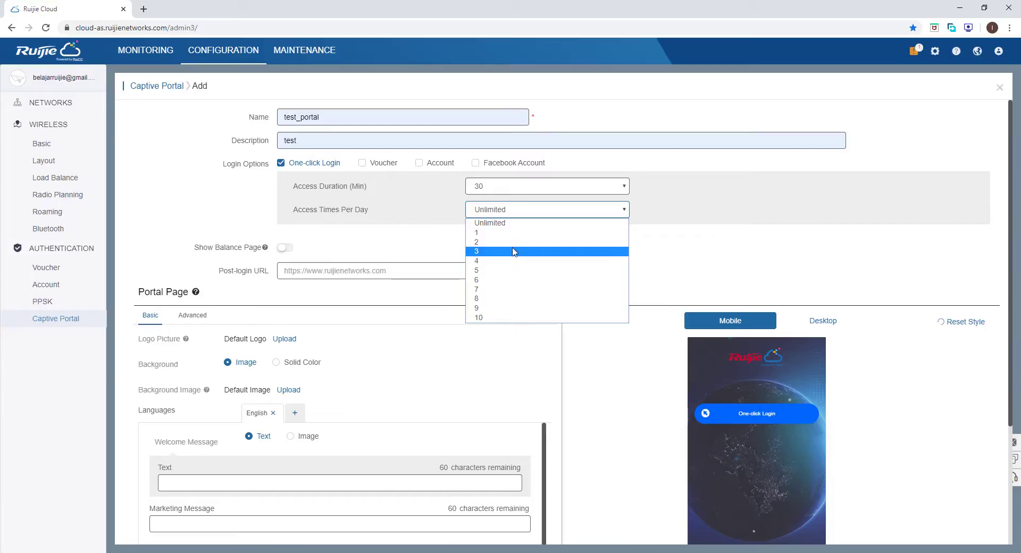
click(214, 245)
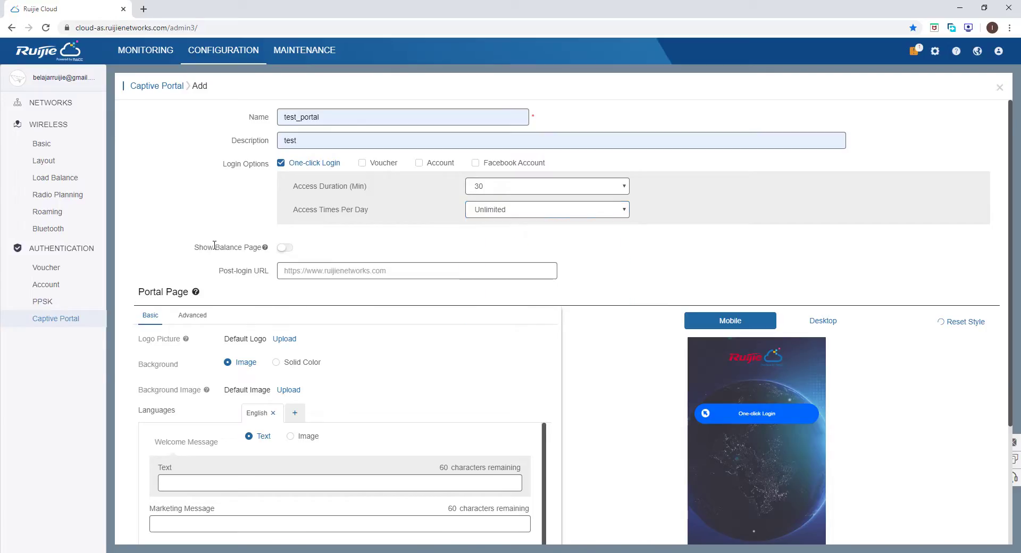
click(295, 276)
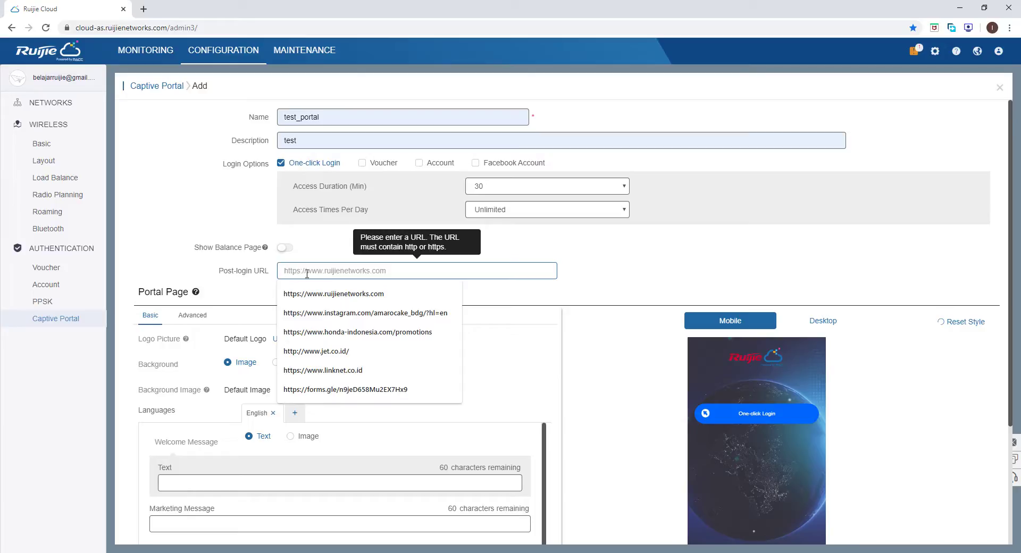
click(325, 333)
triple_click(435, 270)
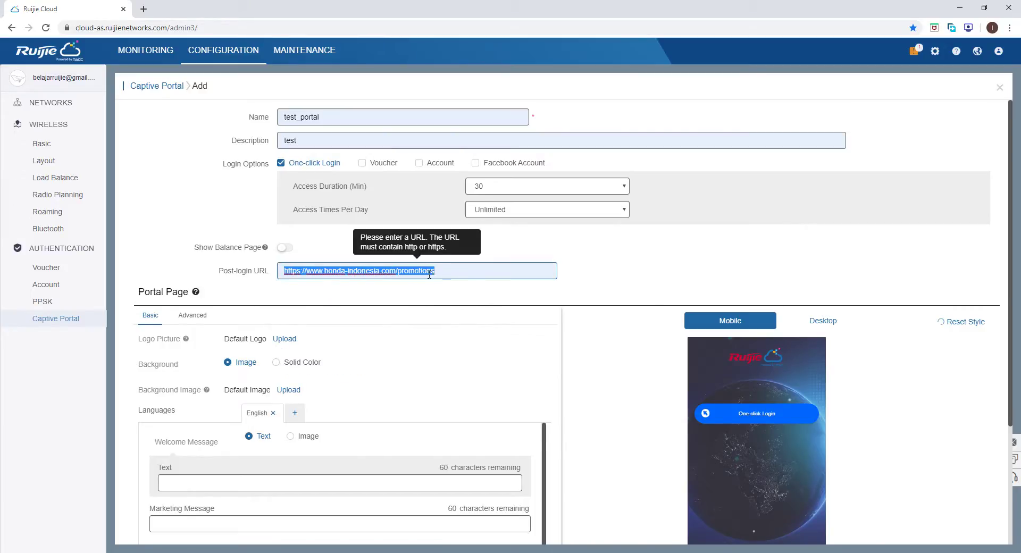
right_click(429, 275)
click(467, 311)
click(143, 9)
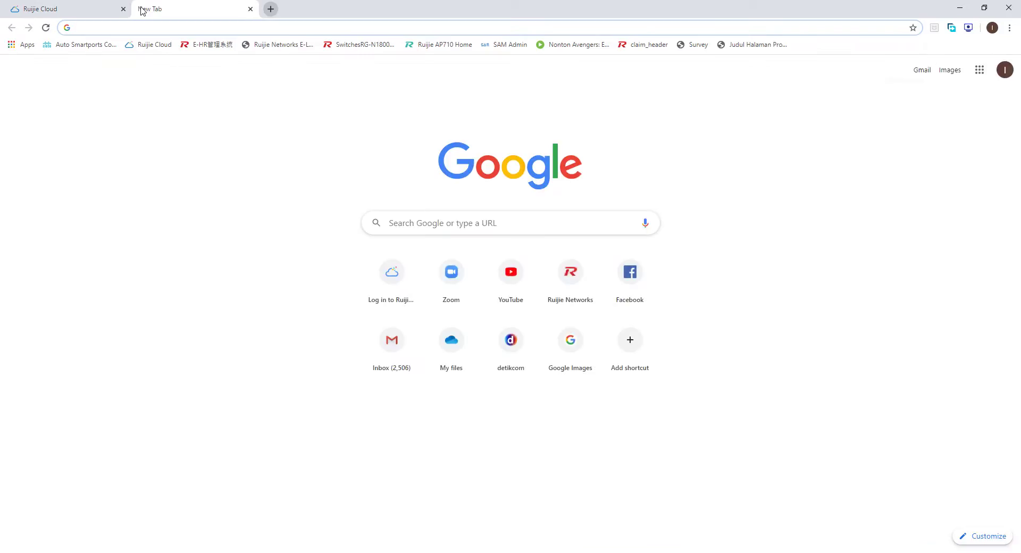
key(ctrl+v)
key(Return)
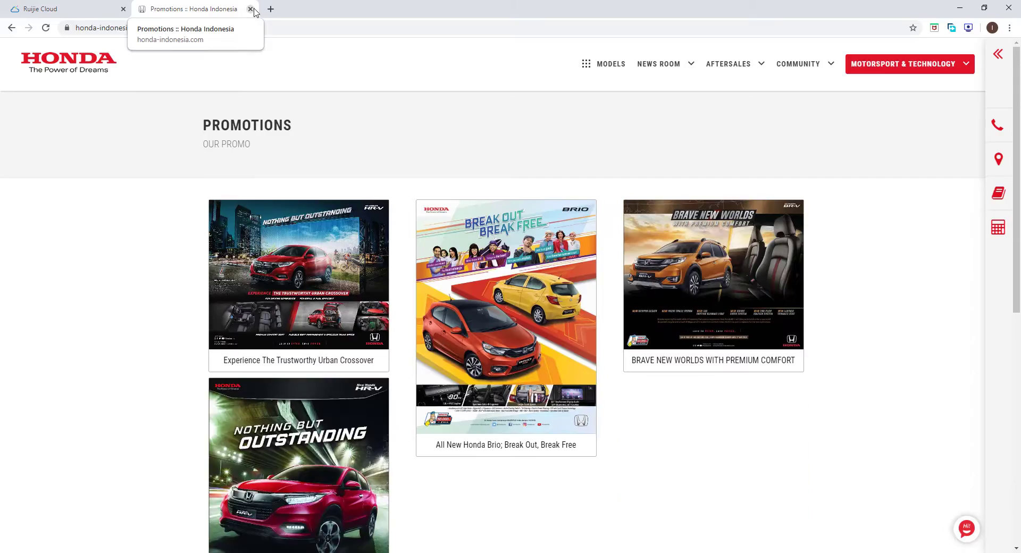
click(250, 9)
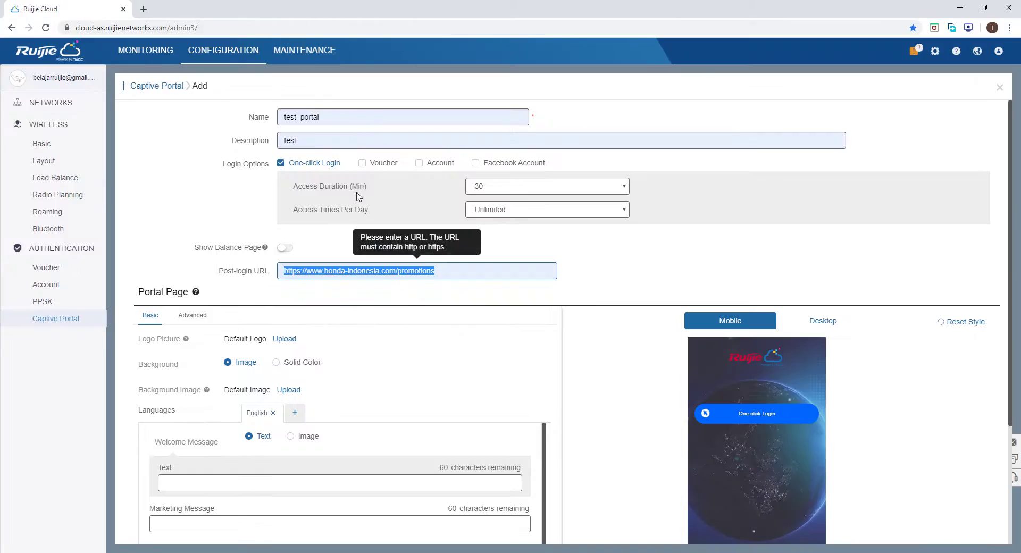
click(343, 299)
- Compare the mobile and desktop previews of the portal page, ending on the desktop preview
scroll(284, 311, down, 2)
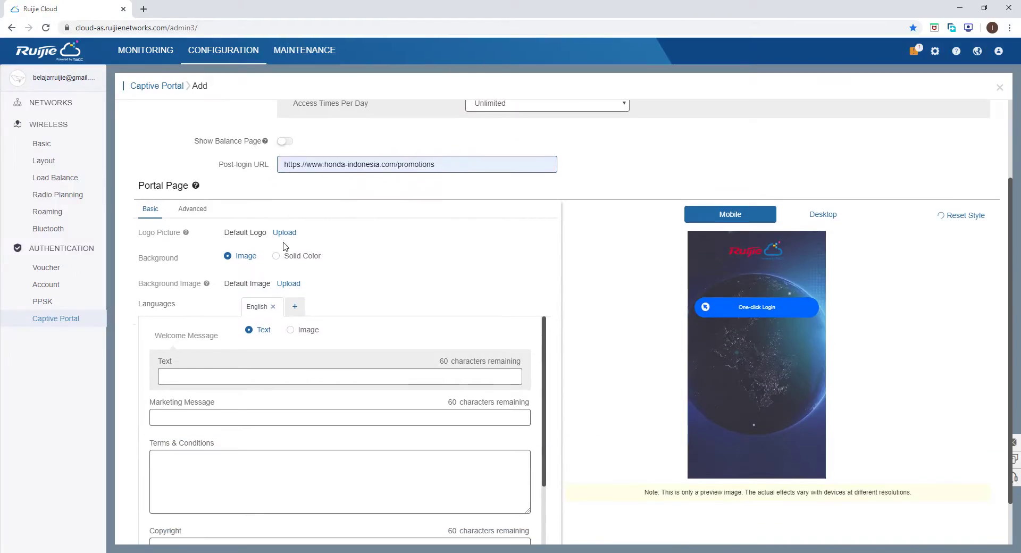
scroll(274, 254, down, 1)
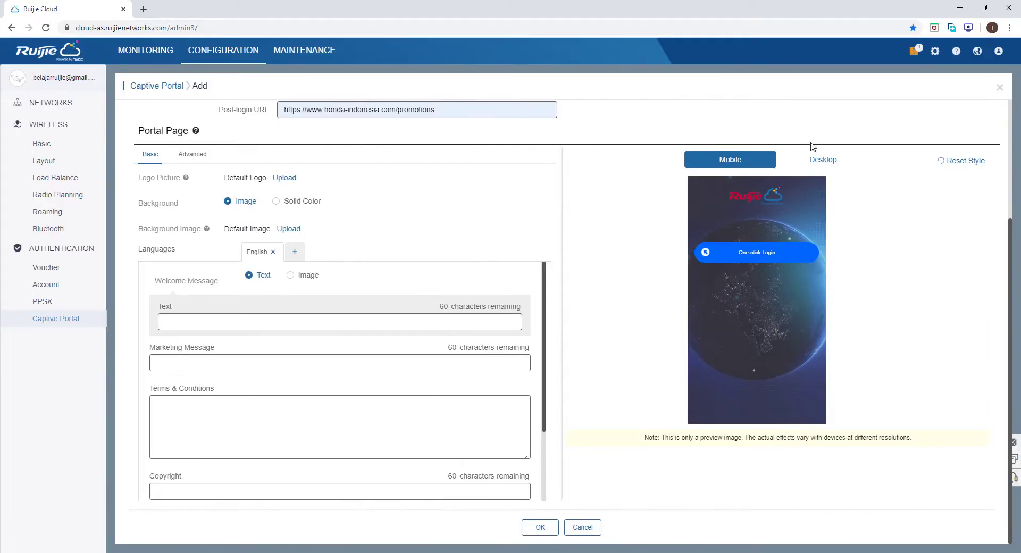
click(817, 160)
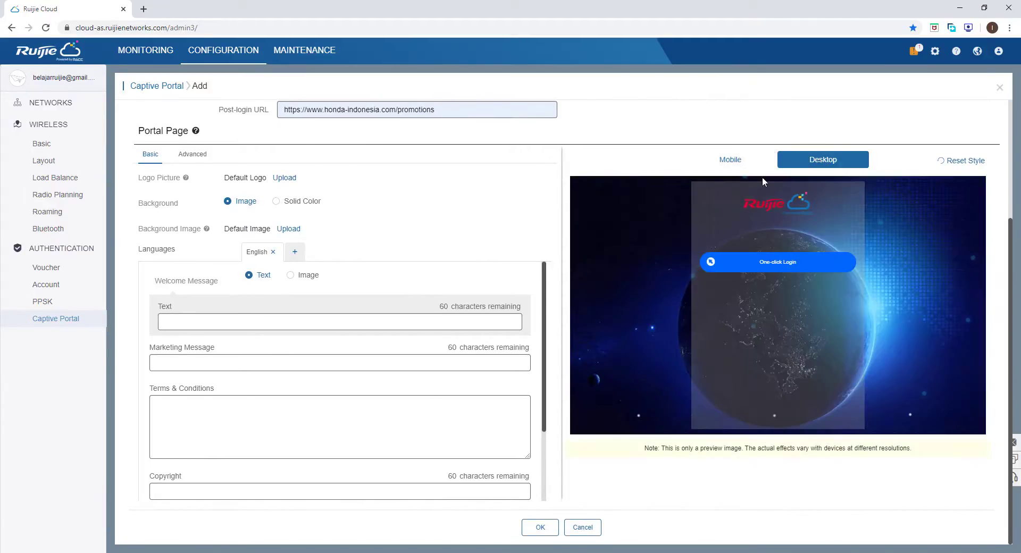
click(737, 160)
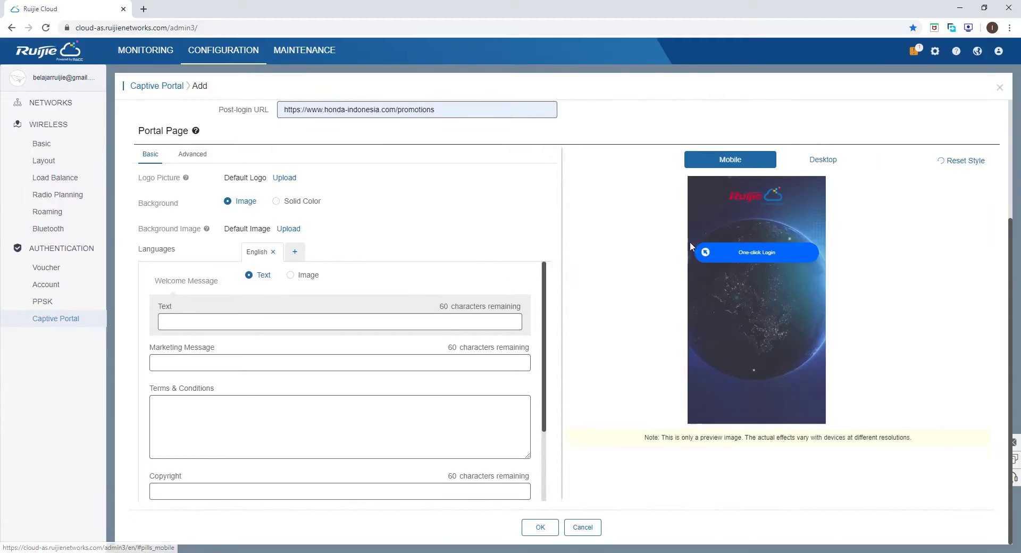
click(831, 161)
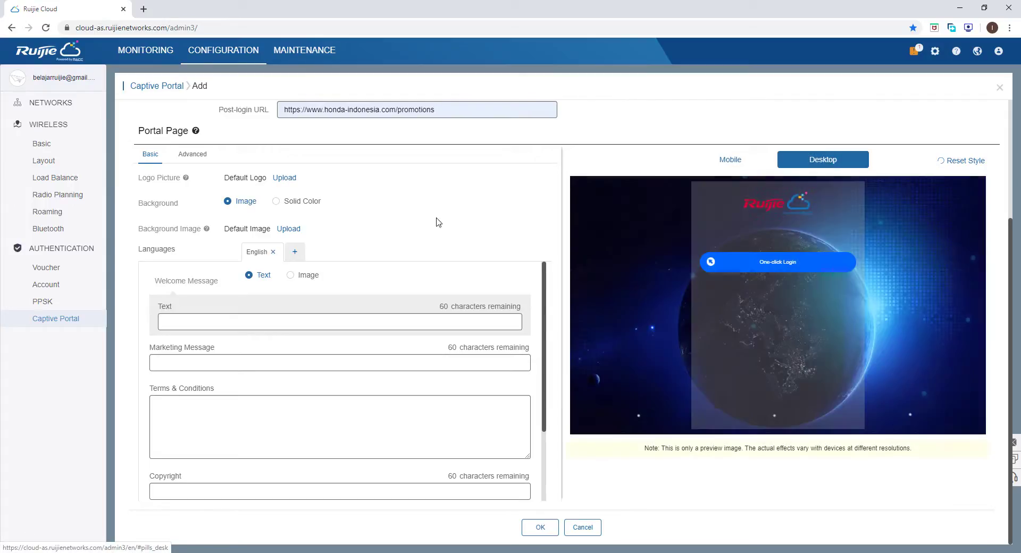
click(286, 179)
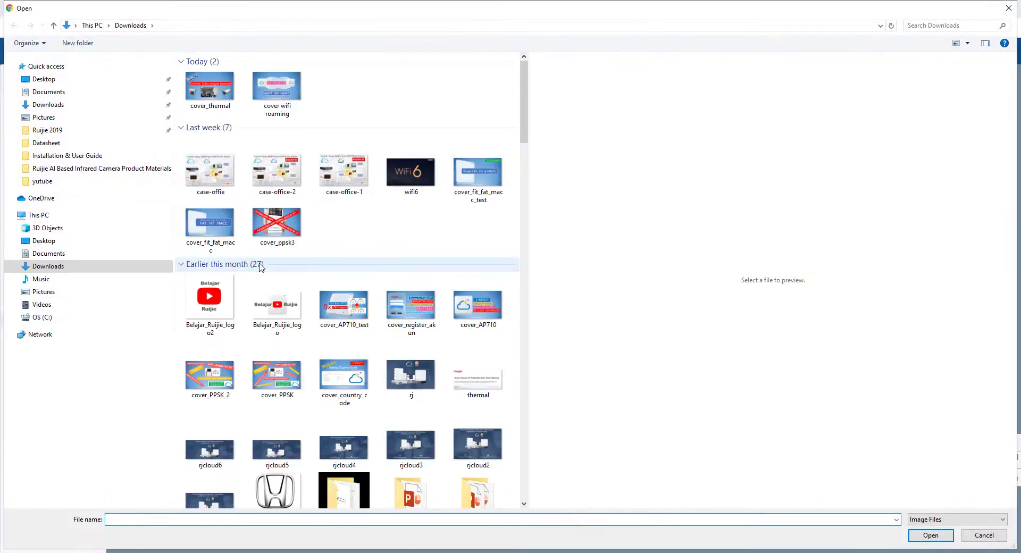
scroll(261, 267, down, 15)
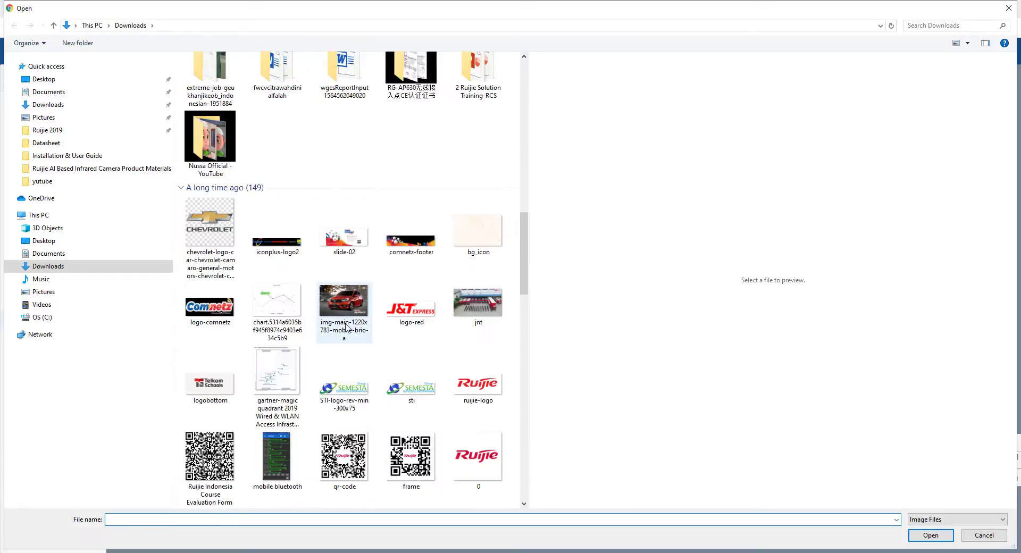
scroll(345, 327, down, 3)
scroll(329, 314, up, 12)
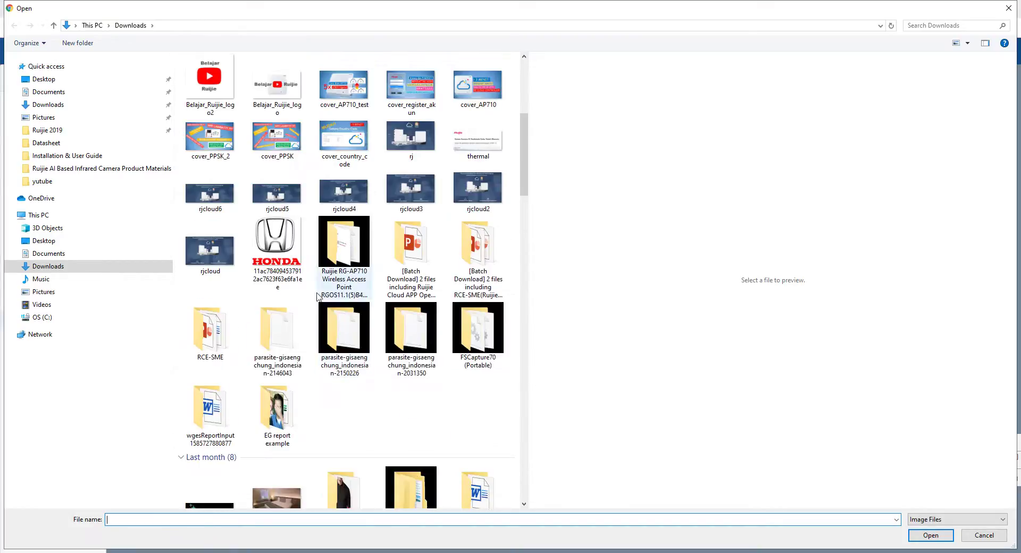
double_click(277, 244)
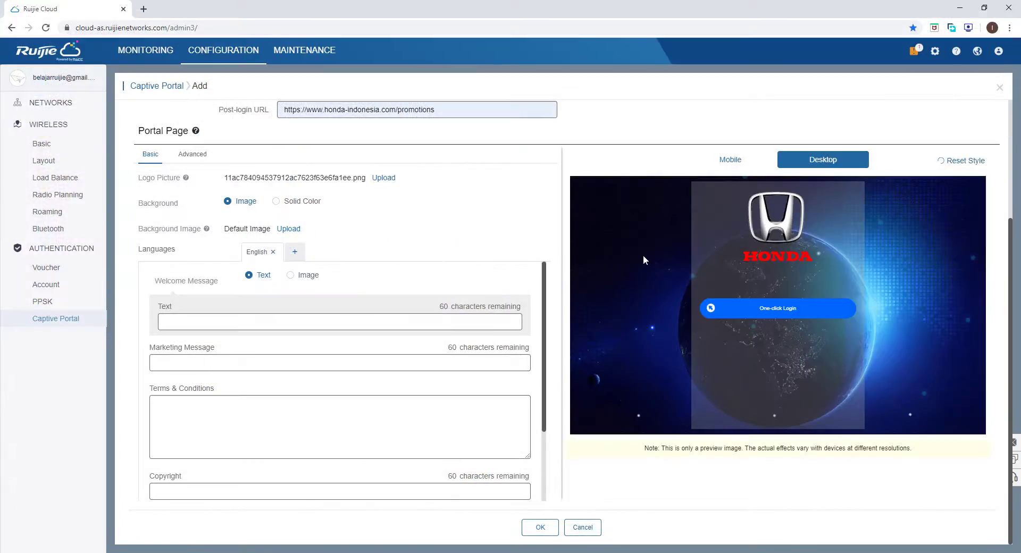
- Upload img-main-1220x783-mobile-brio-a.jpg from Downloads as the portal's background image and check the mobile preview before returning to desktop
mouse_move(186, 182)
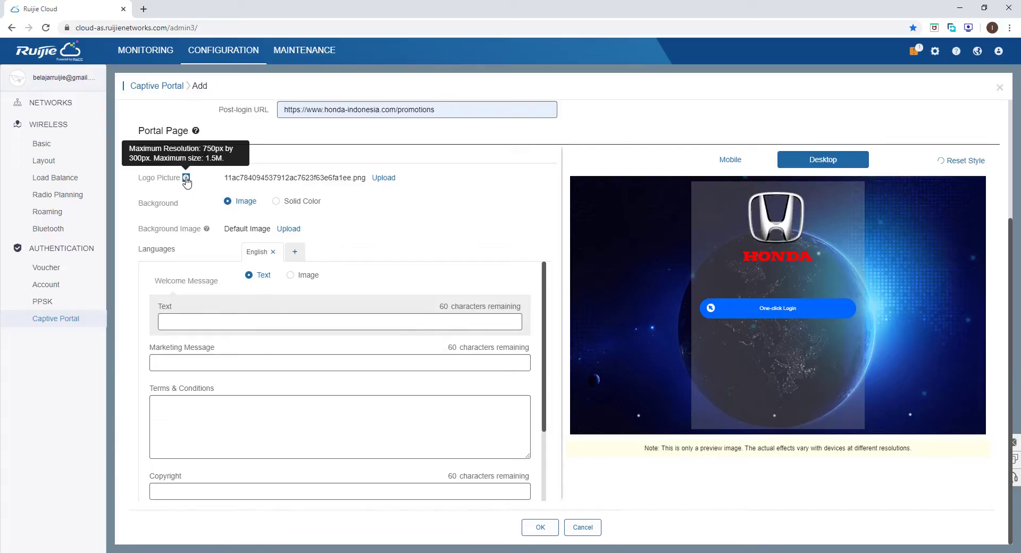
mouse_move(207, 234)
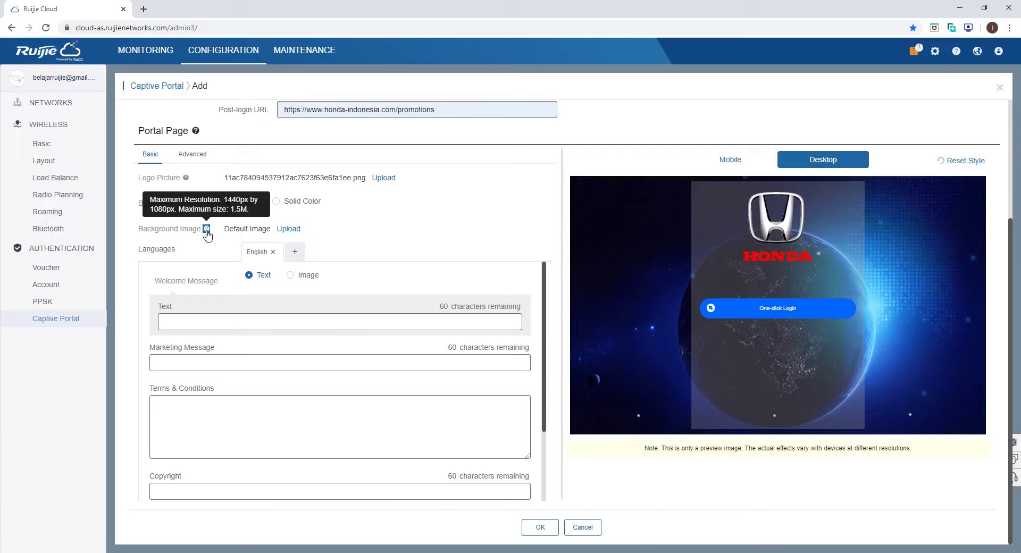
click(289, 229)
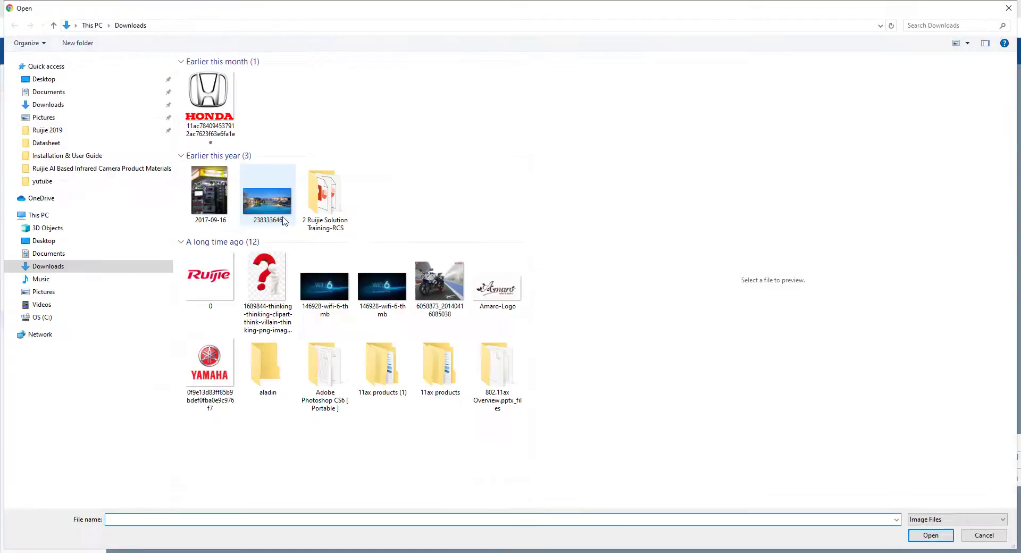
scroll(349, 301, down, 12)
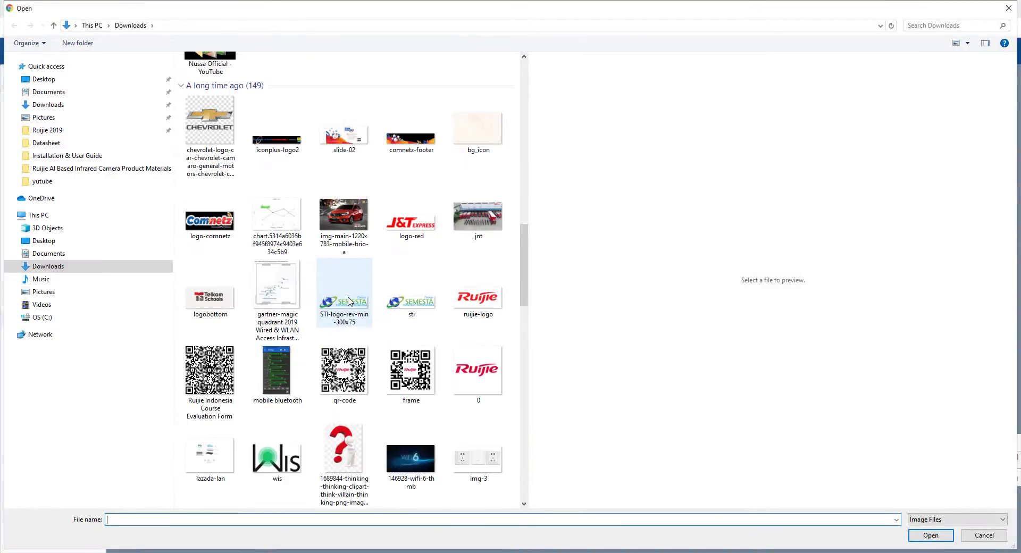
double_click(345, 224)
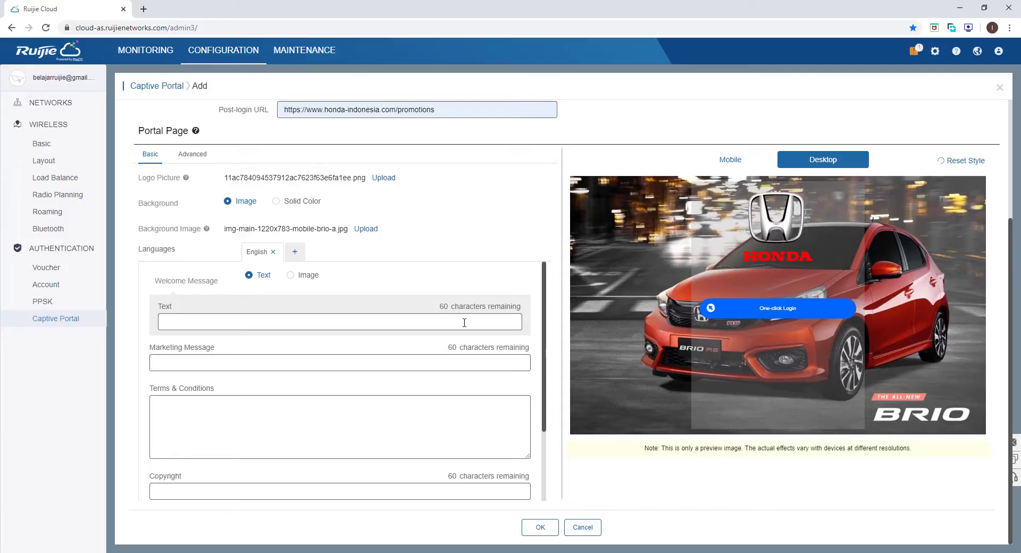
triple_click(738, 165)
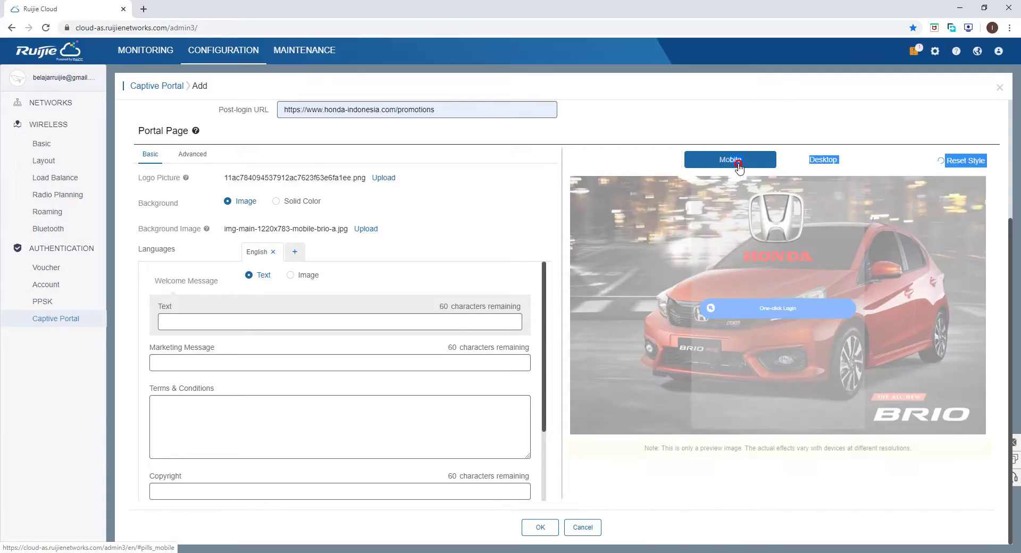
click(839, 158)
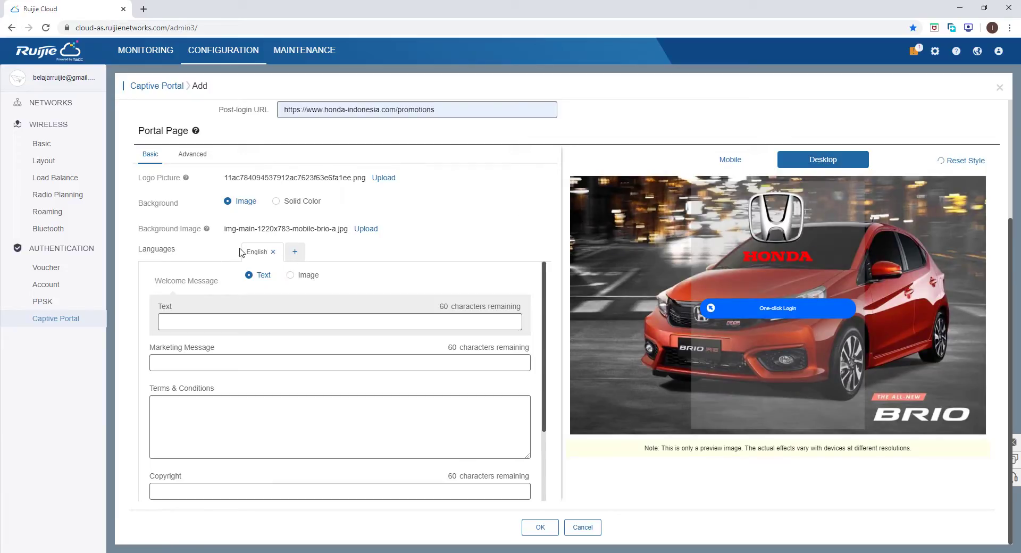
- Add Indonesian and Japanese to the portal page languages alongside English
click(292, 252)
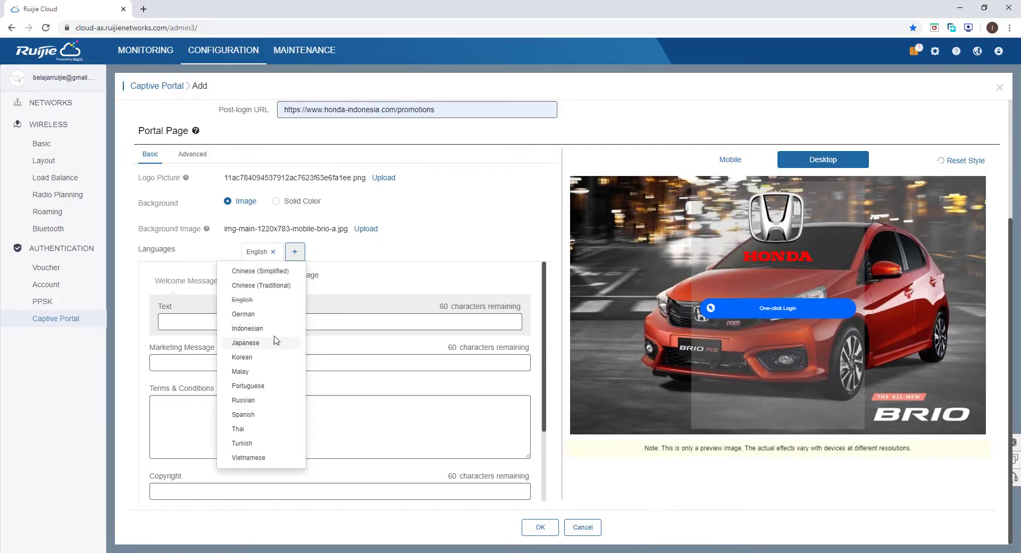
click(250, 328)
click(340, 255)
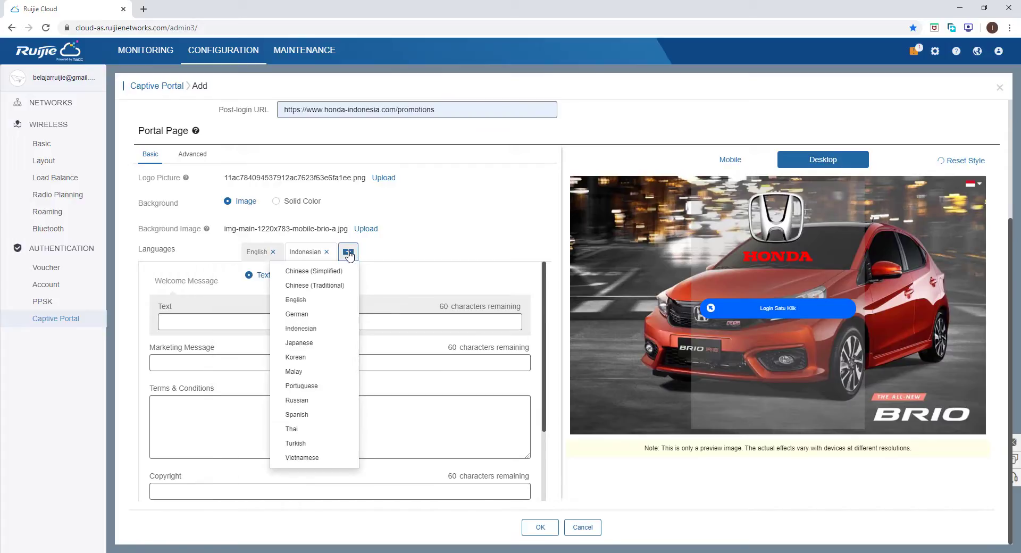
click(319, 347)
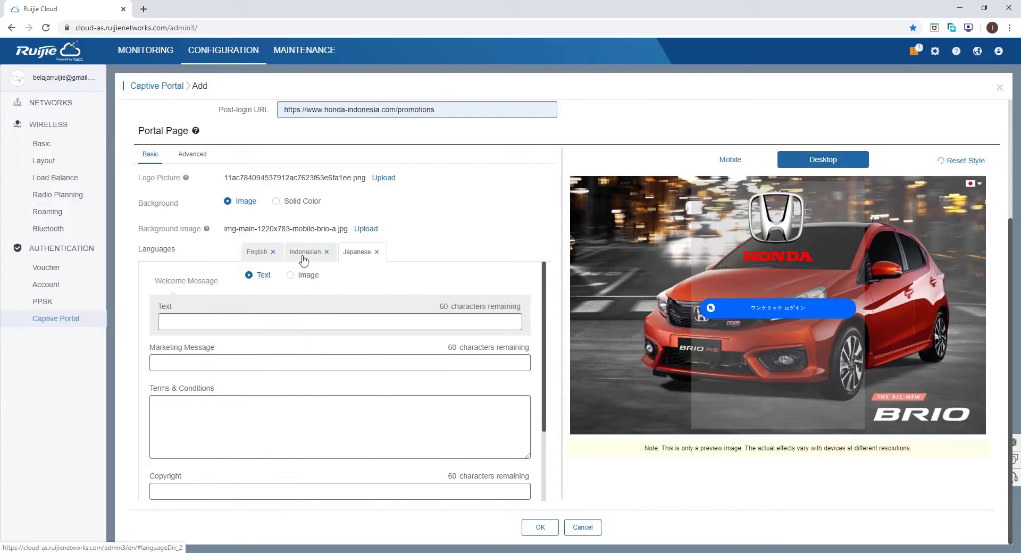
click(260, 253)
click(345, 256)
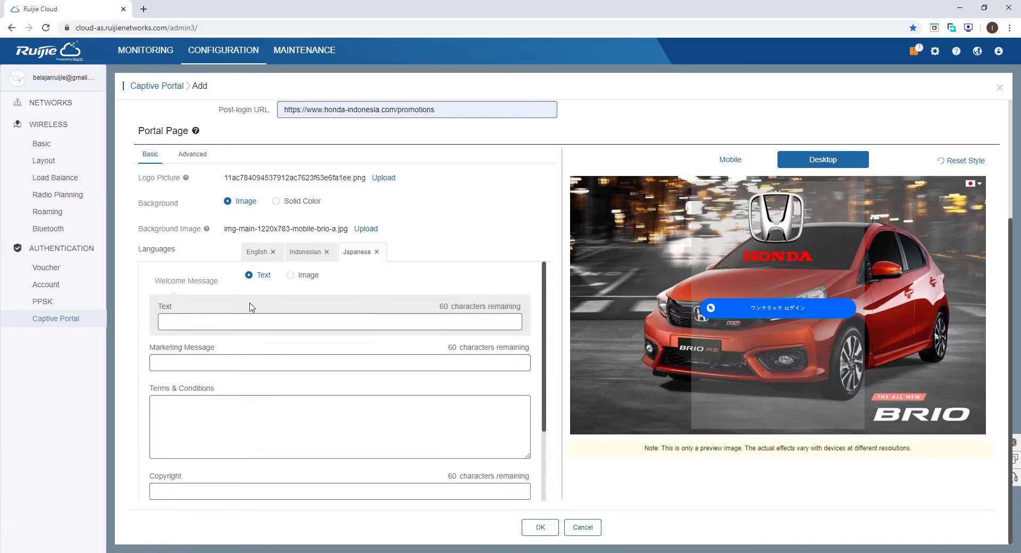
scroll(265, 299, down, 1)
scroll(266, 314, up, 1)
- Set the English welcome message text to "Free Wifi"
click(259, 253)
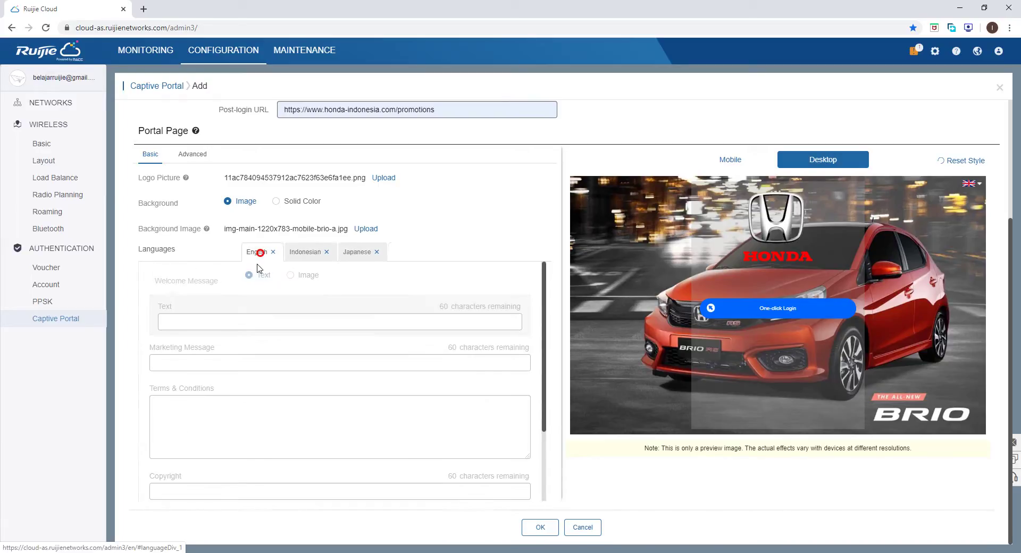
click(254, 321)
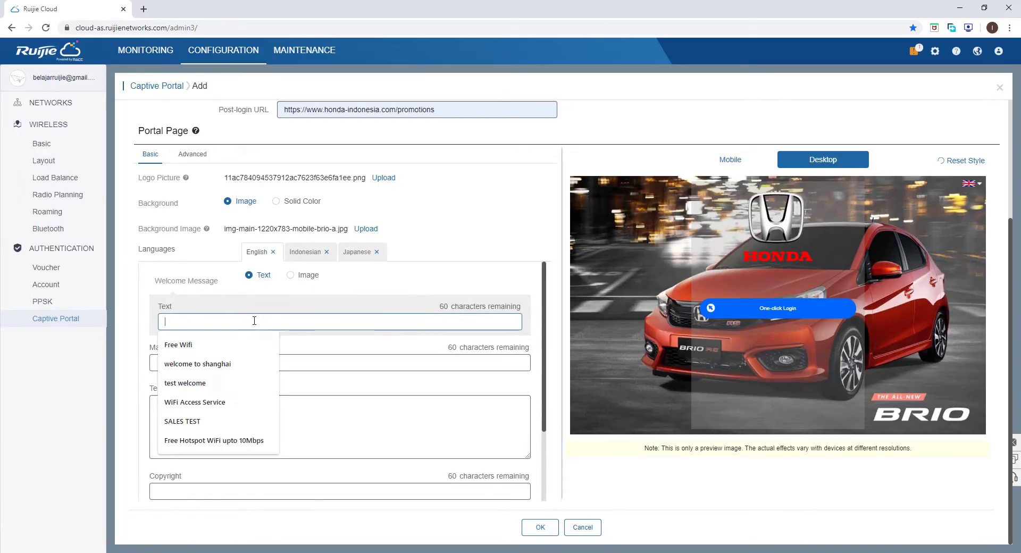
click(245, 346)
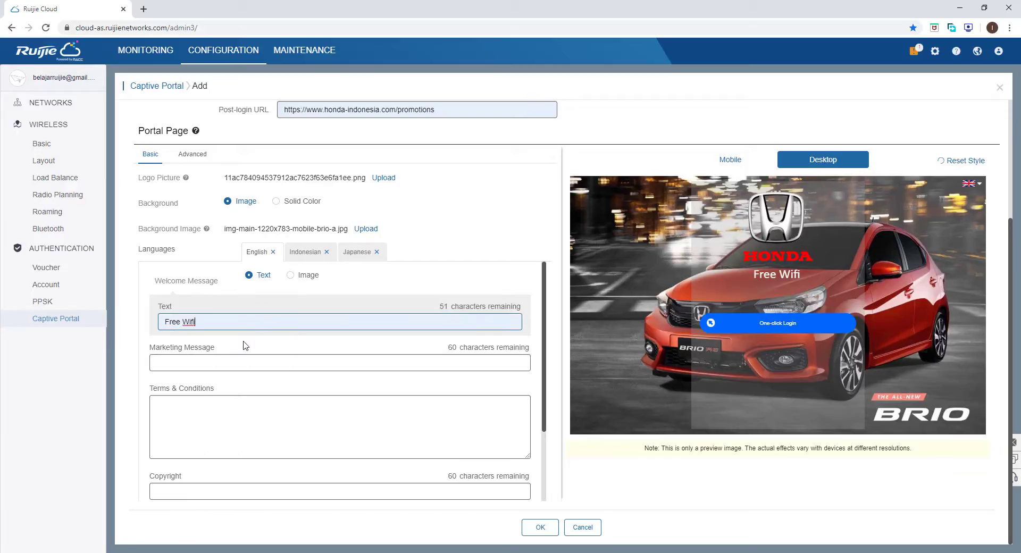
- Set the English marketing message to "click next to access internet", adapting the suggested entry "please login to access internet"
click(289, 363)
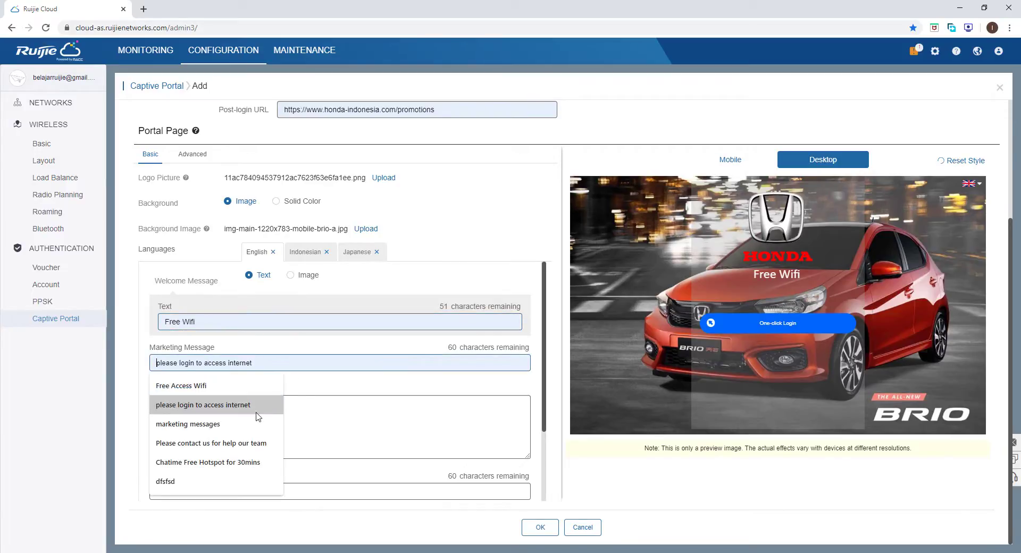
click(280, 403)
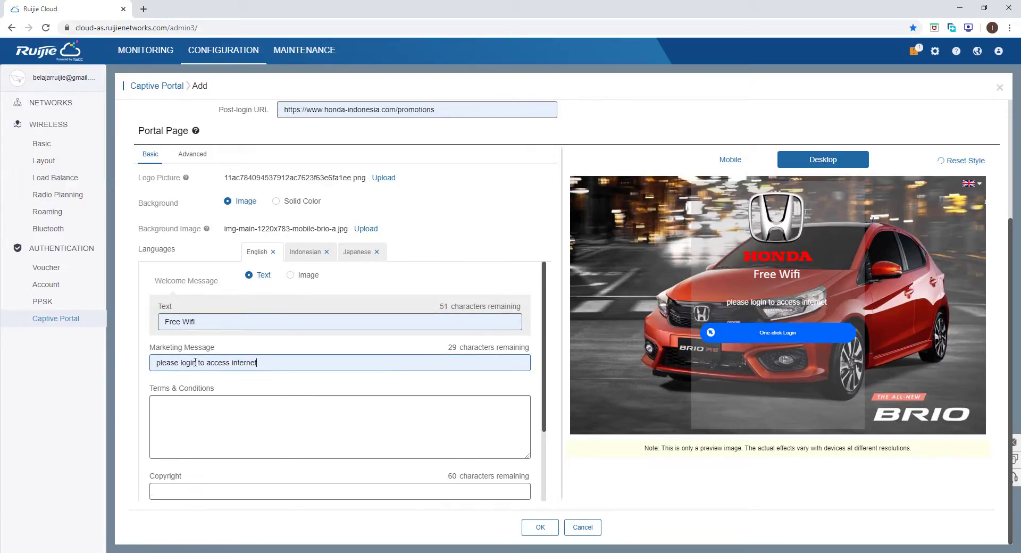
drag(198, 364, 114, 375)
text(cki)
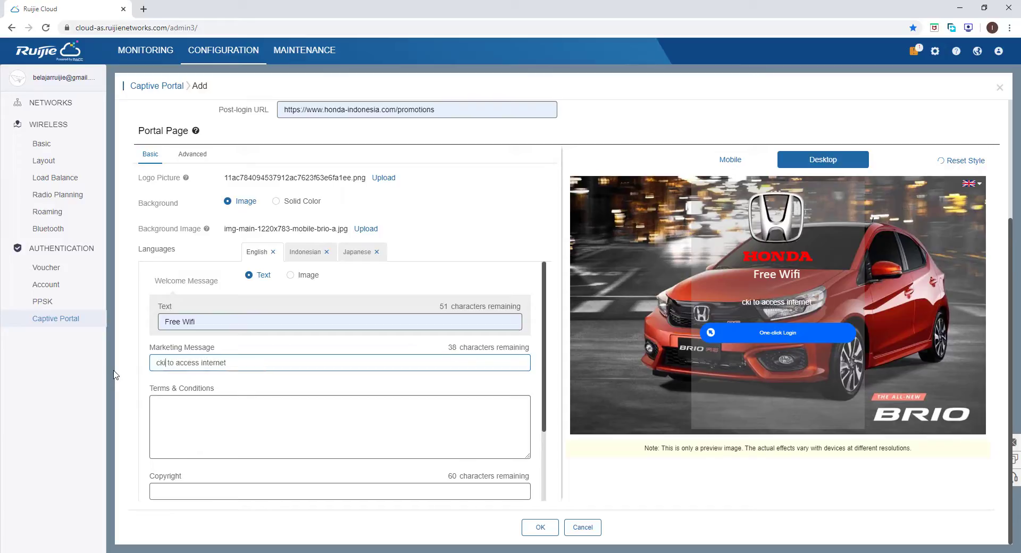
key(BackSpace)
key(BackSpace)
text(lic)
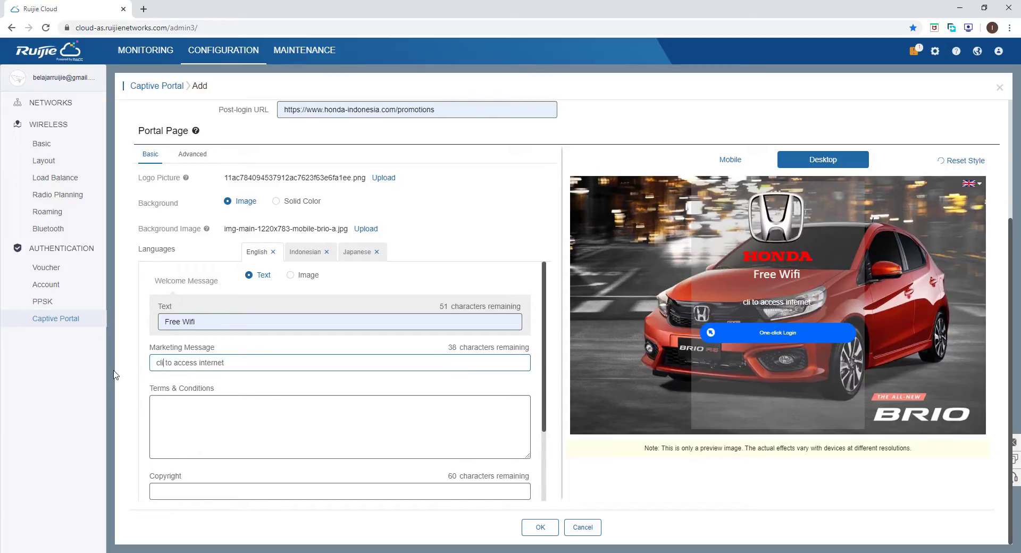
text(k n)
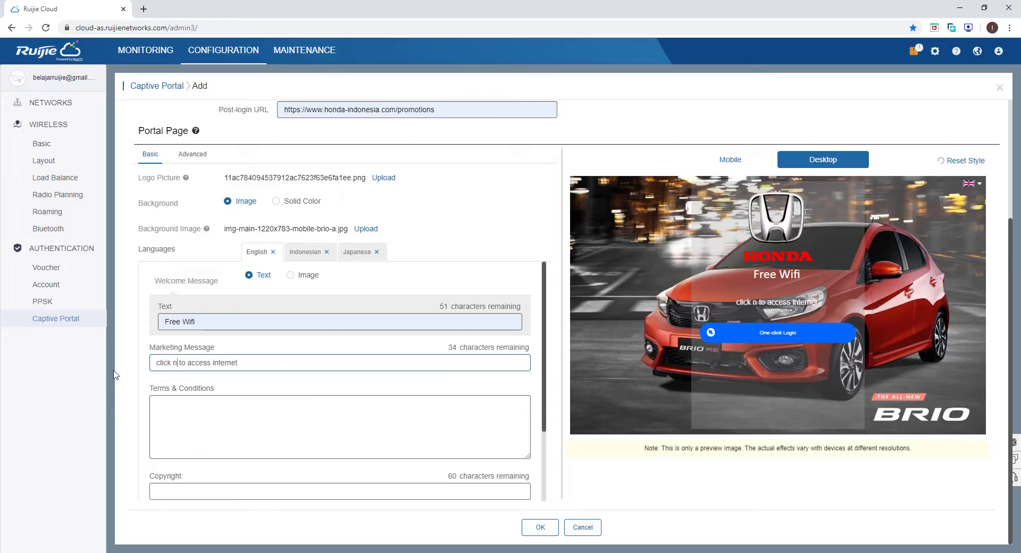
text(ext)
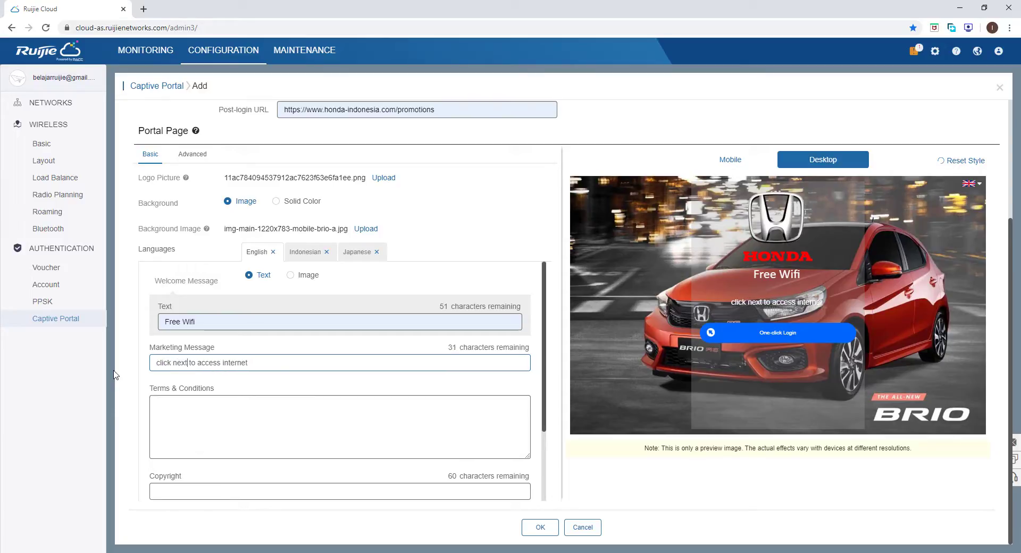
- Enter "term cond" as the English terms and conditions and "2020" as the copyright text
click(189, 401)
text(term cond)
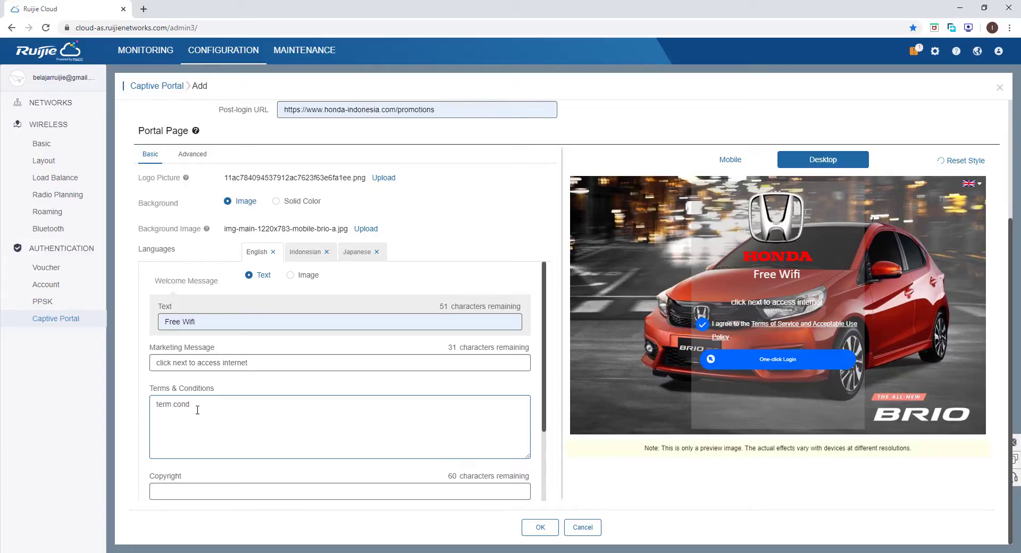
scroll(197, 410, down, 2)
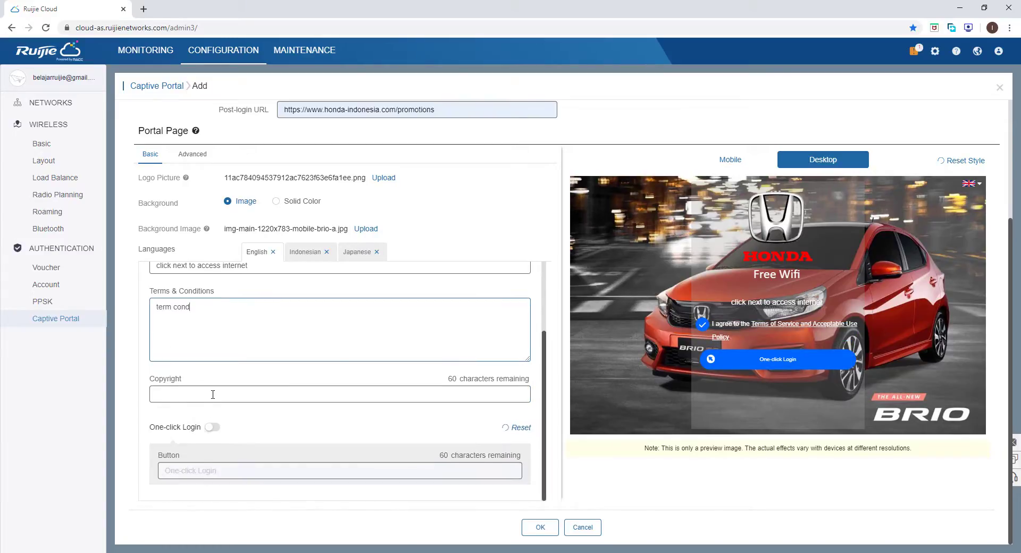
click(213, 394)
text(202)
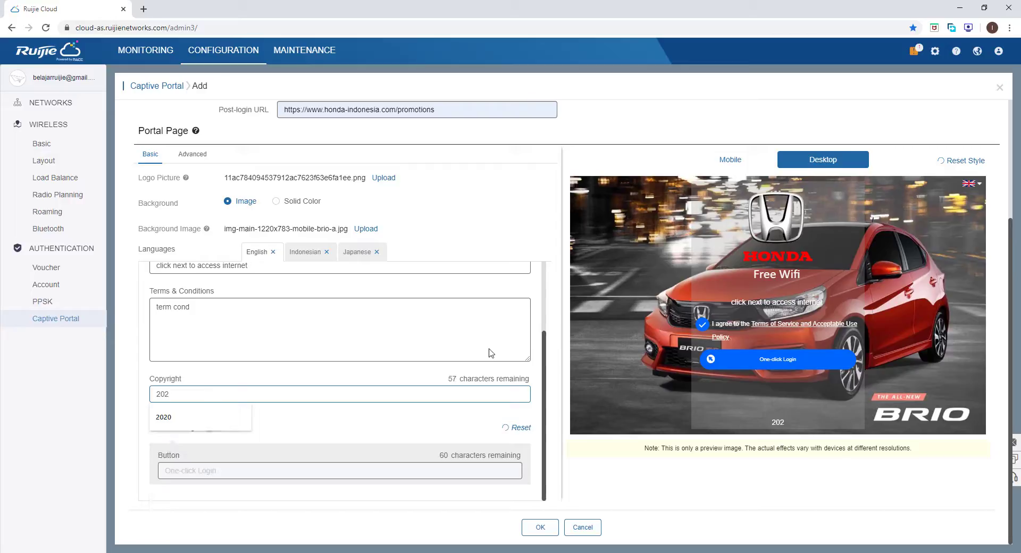
text(90)
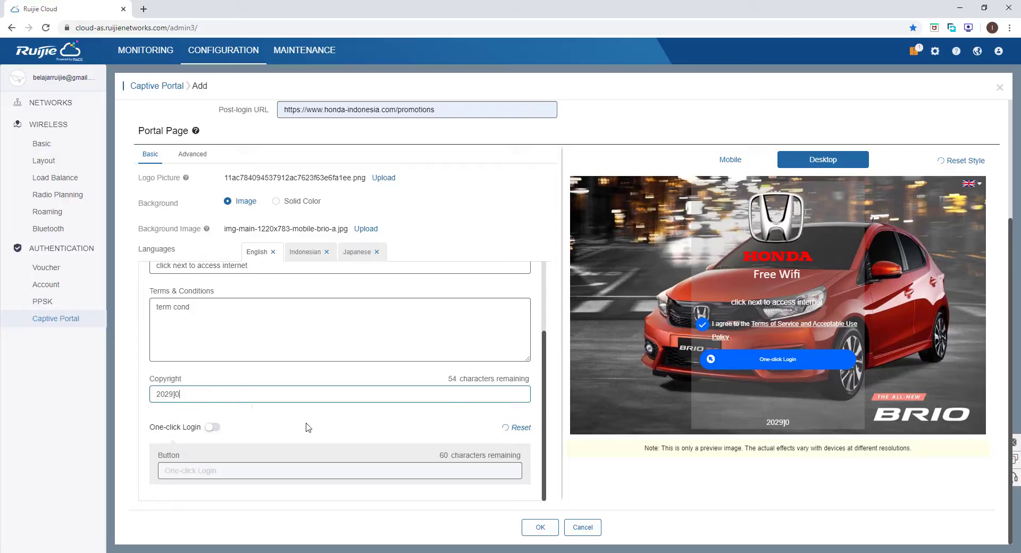
key(BackSpace)
text(0)
key(BackSpace)
key(BackSpace)
text(0)
- Enable the custom One-click Login button text for English and label the button "Next"
click(215, 427)
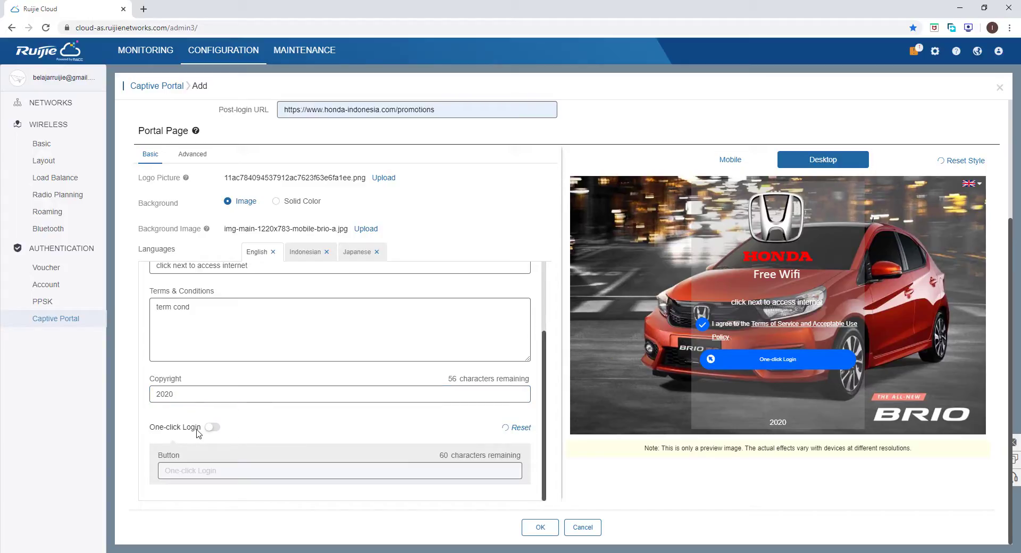
click(212, 427)
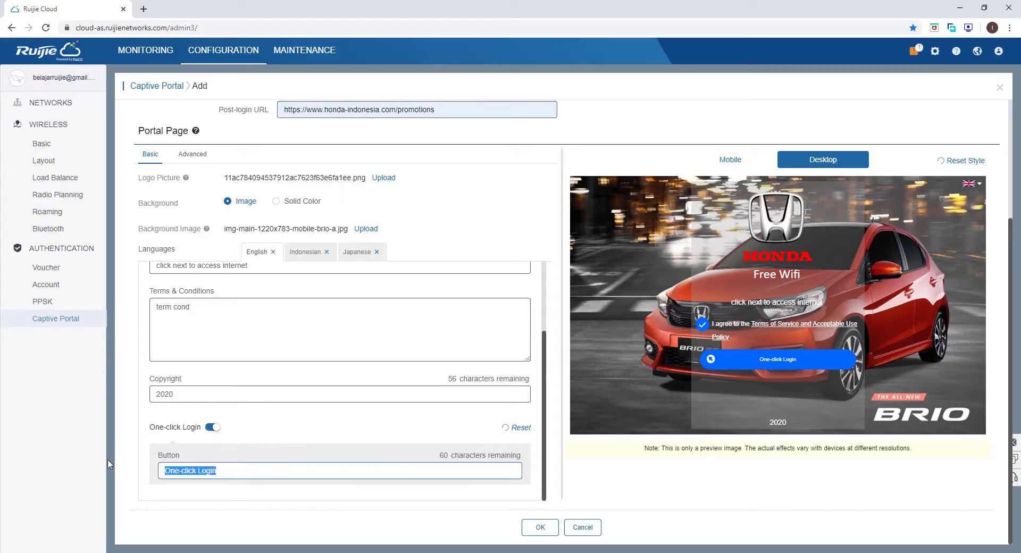
text(Nne)
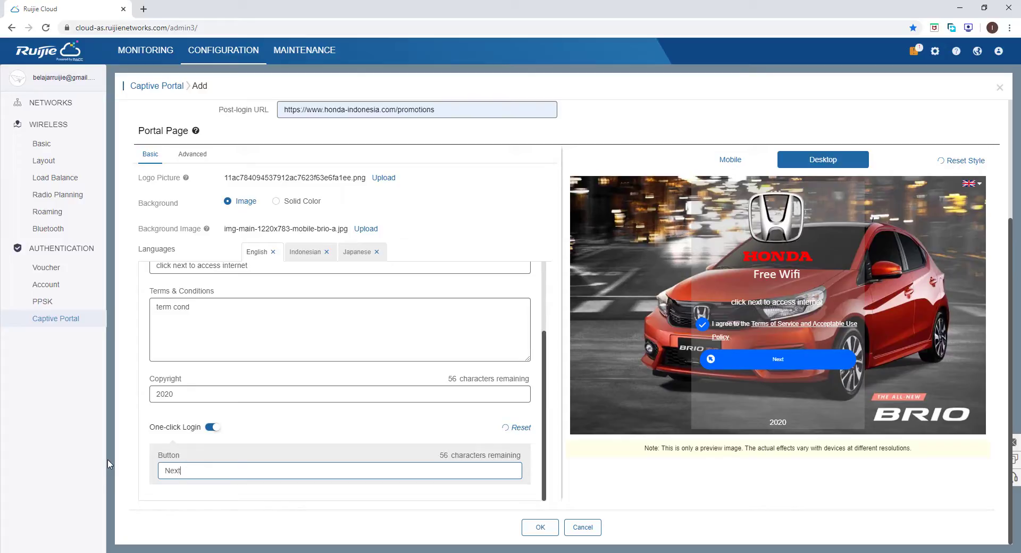
- Set the logo position to Middle in the advanced portal page settings
scroll(330, 319, up, 2)
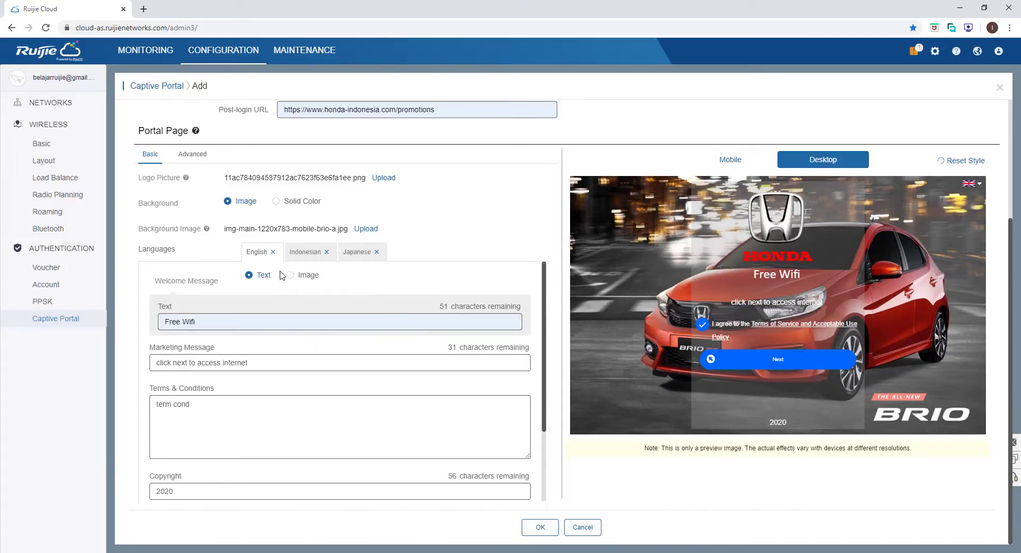
click(192, 154)
click(407, 176)
click(406, 197)
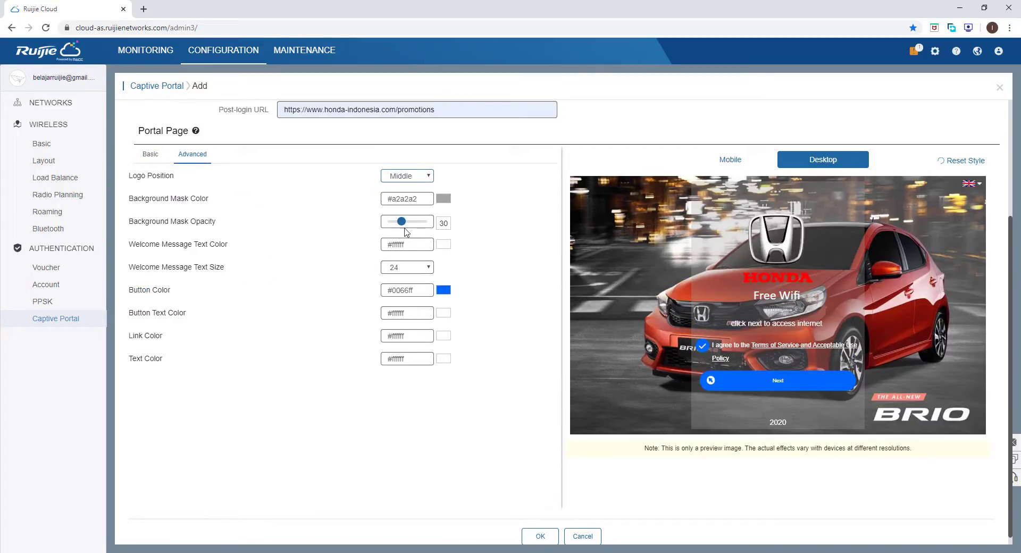
- Set the background mask color to black (#000000) and its opacity to 38
click(444, 199)
click(402, 229)
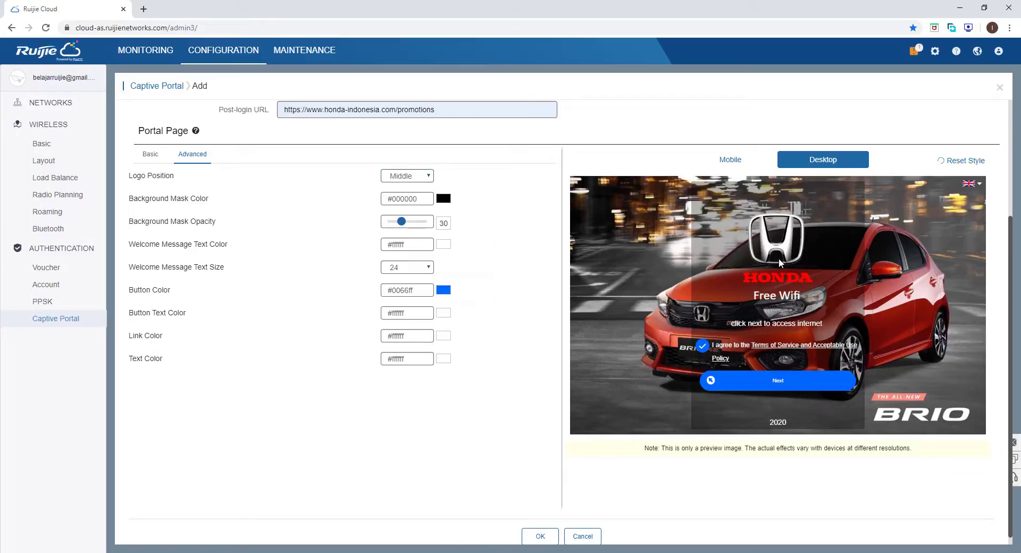
drag(401, 221, 403, 228)
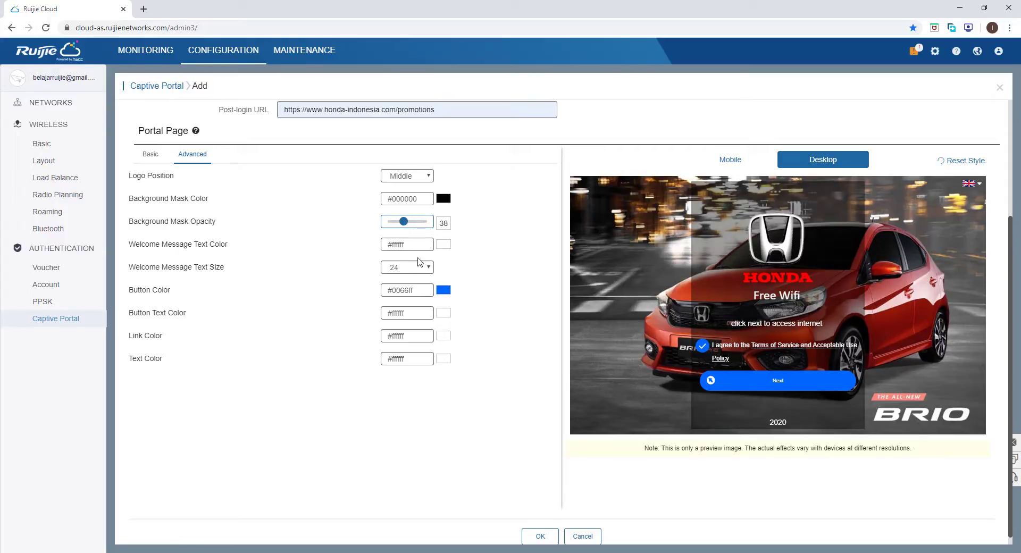
- Try welcome message text sizes 18 and 26, then settle on size 32
click(422, 269)
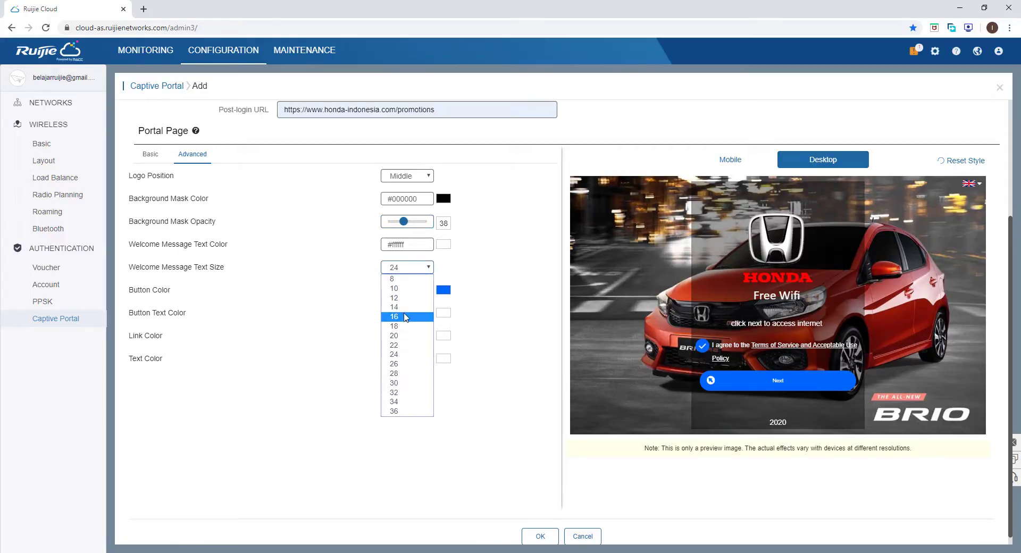
click(404, 326)
click(412, 268)
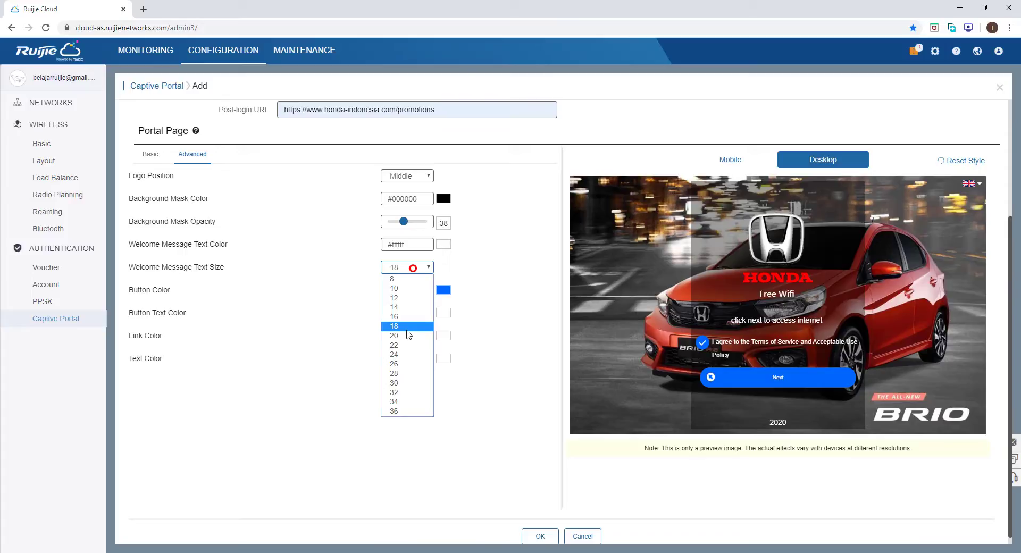
click(403, 365)
click(414, 268)
click(403, 392)
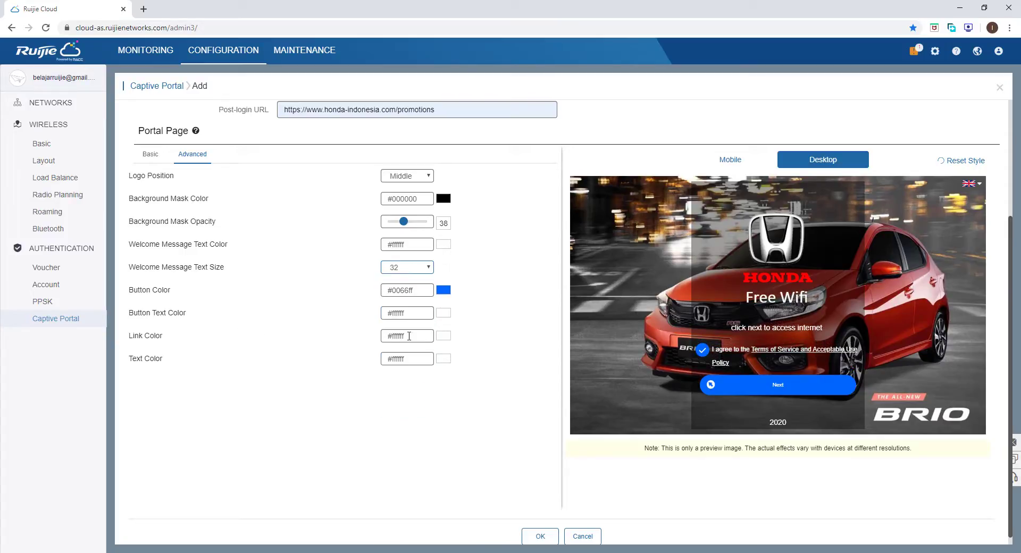
- Change the portal's login button color to the standard red #ff0000
click(443, 290)
click(397, 398)
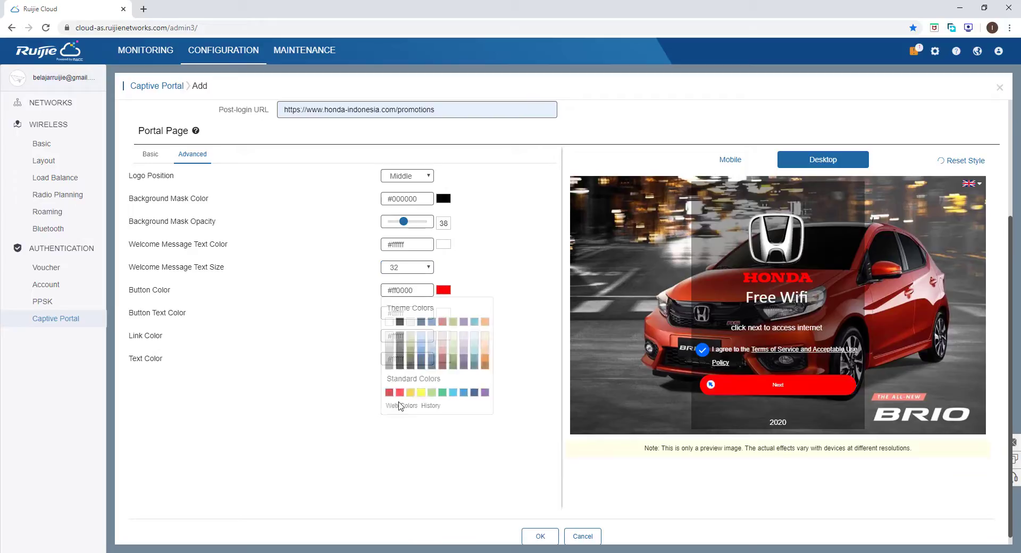
- Confirm the new captive portal's settings to save it
scroll(409, 360, down, 1)
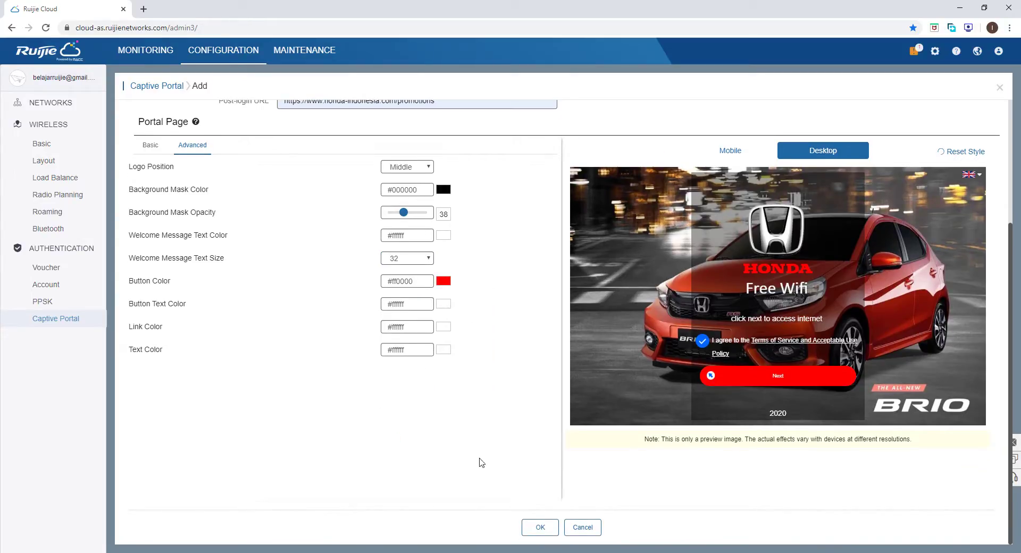
click(538, 534)
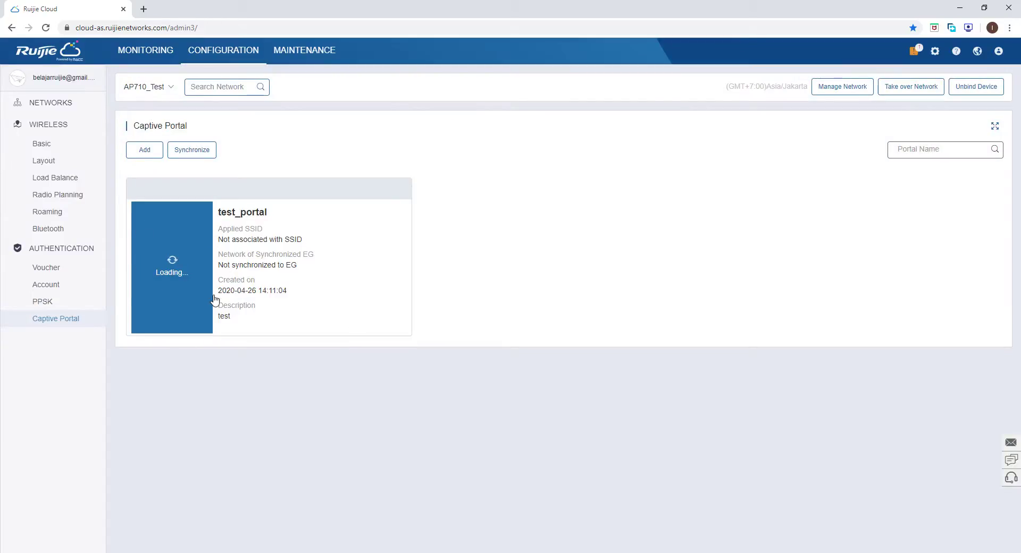
- Edit the AP710_portal SSID in the basic wireless settings, enabling authentication in Captive Portal mode with test_portal as its portal
click(77, 146)
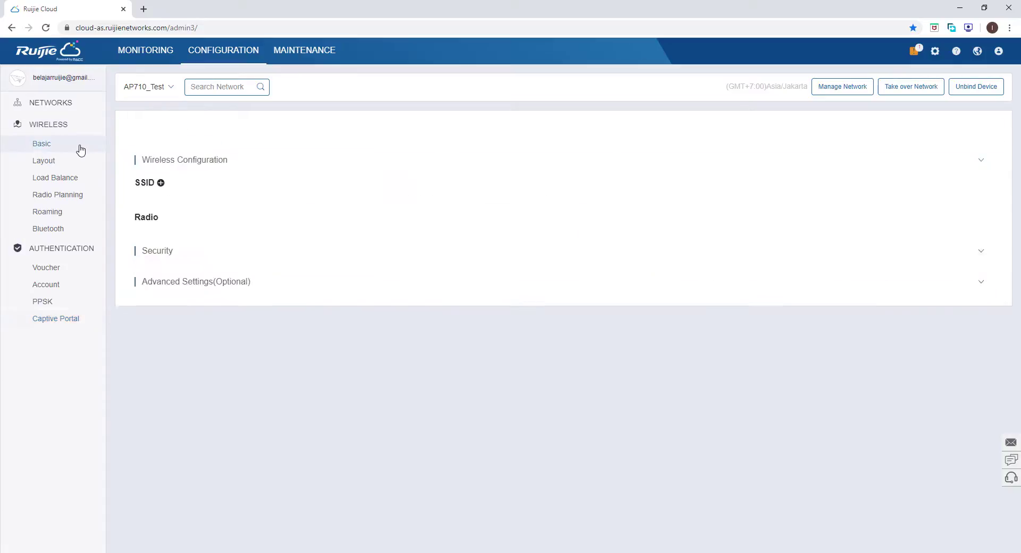
click(937, 214)
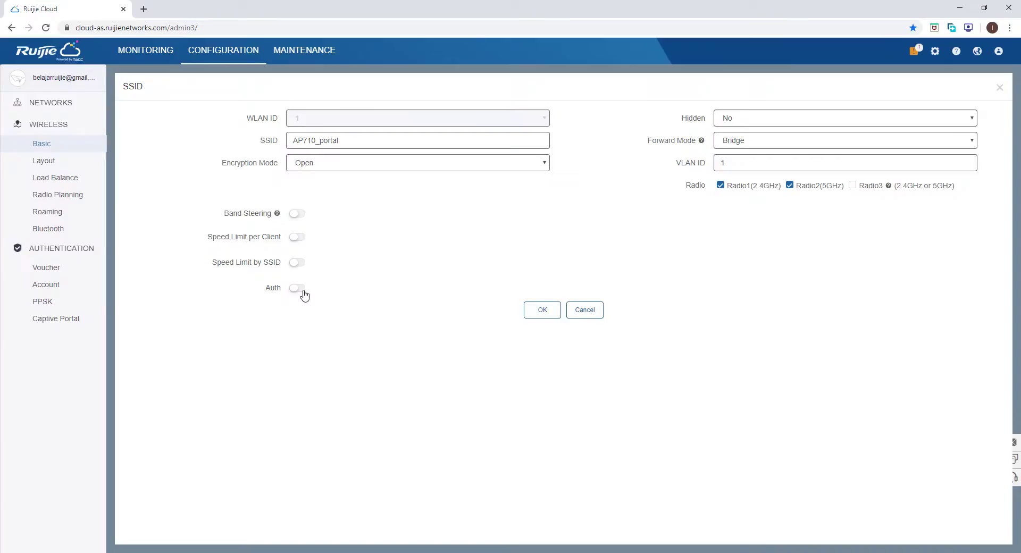
click(299, 289)
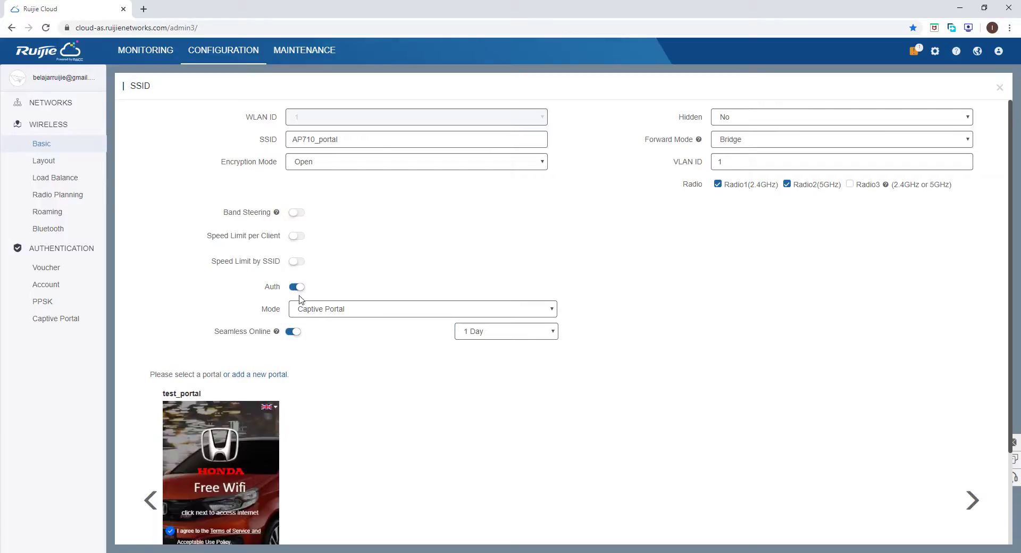
click(322, 166)
click(322, 169)
scroll(287, 298, down, 3)
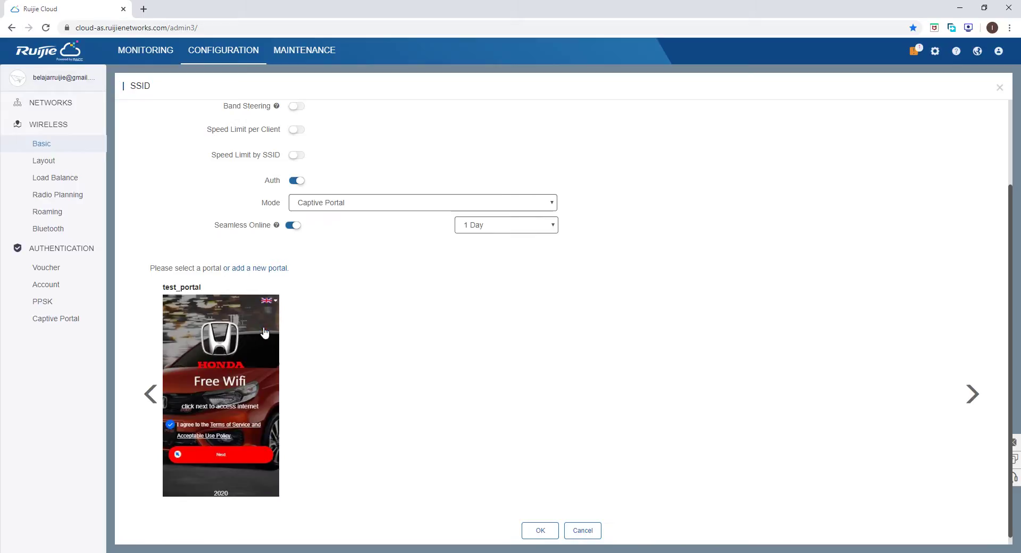
click(264, 329)
- Try switching Seamless Online off and on and choosing Always, returning the duration to 1 Day
scroll(335, 273, up, 1)
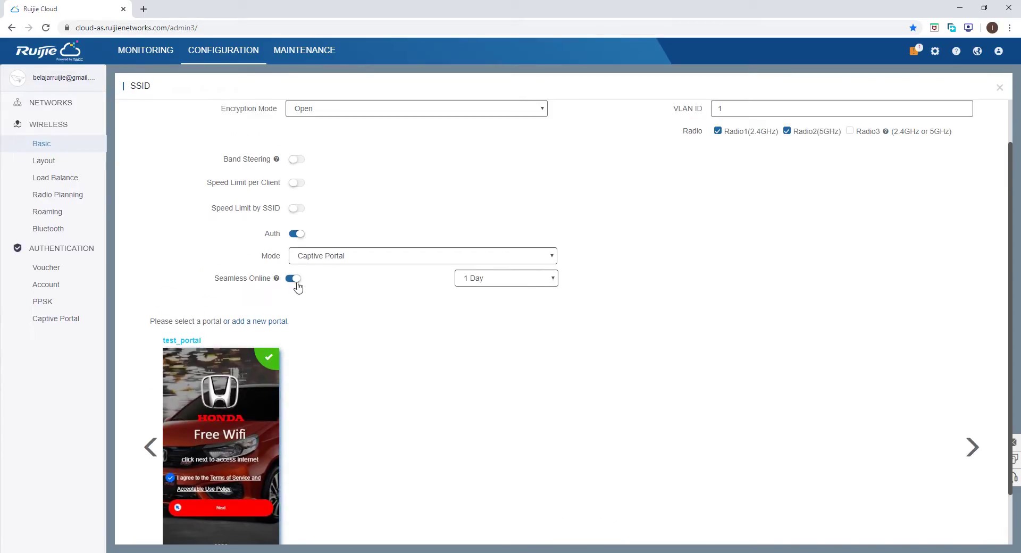
click(296, 285)
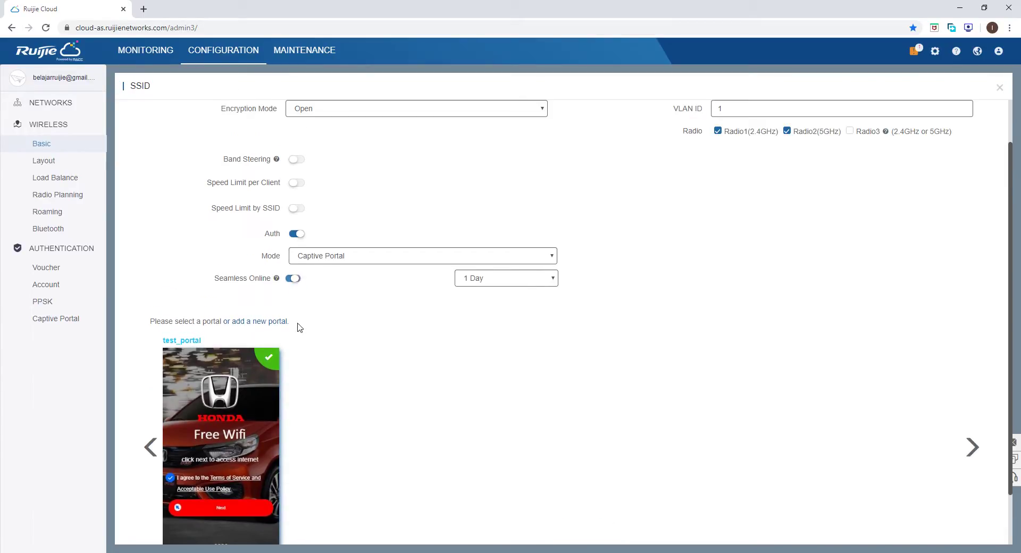
click(294, 280)
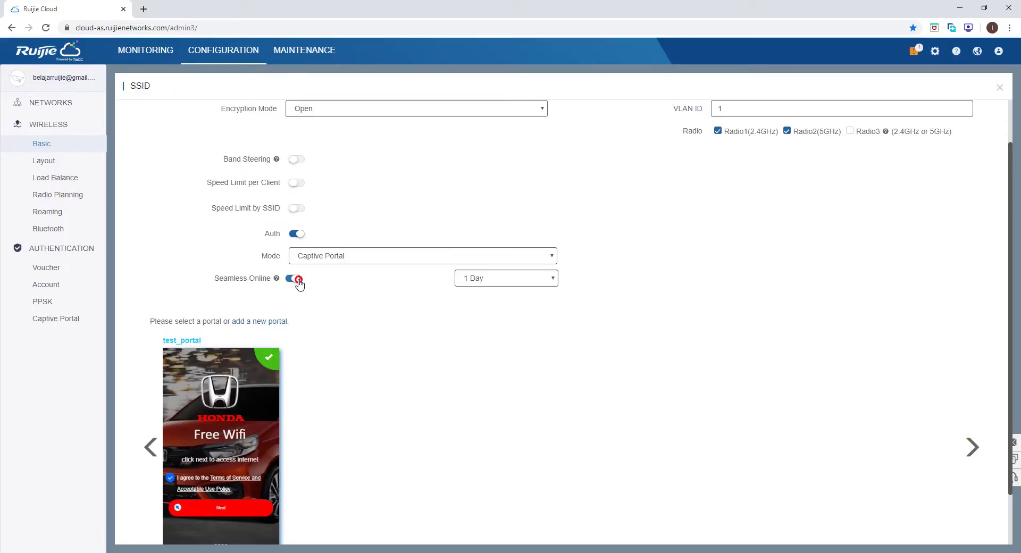
click(529, 279)
click(514, 292)
click(498, 282)
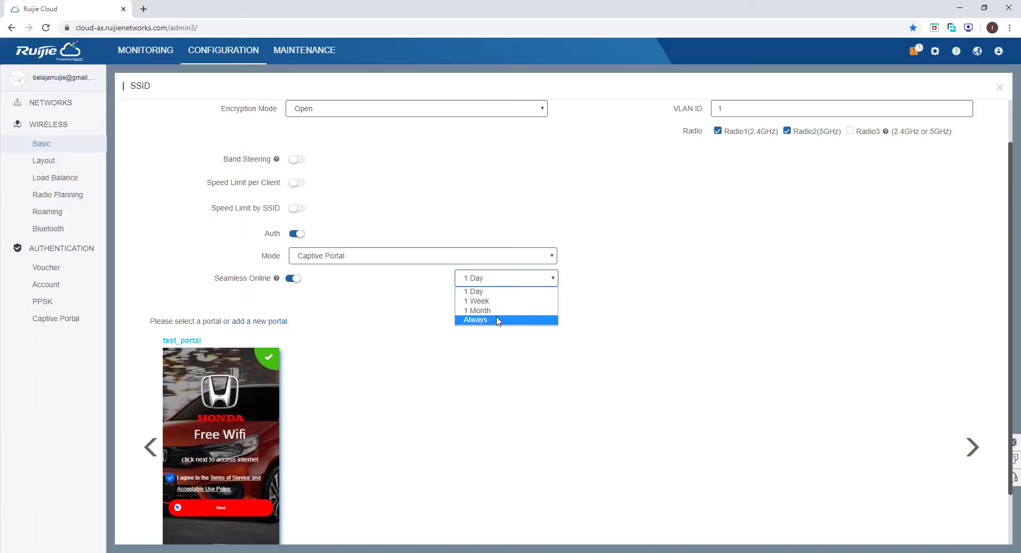
click(498, 321)
click(507, 281)
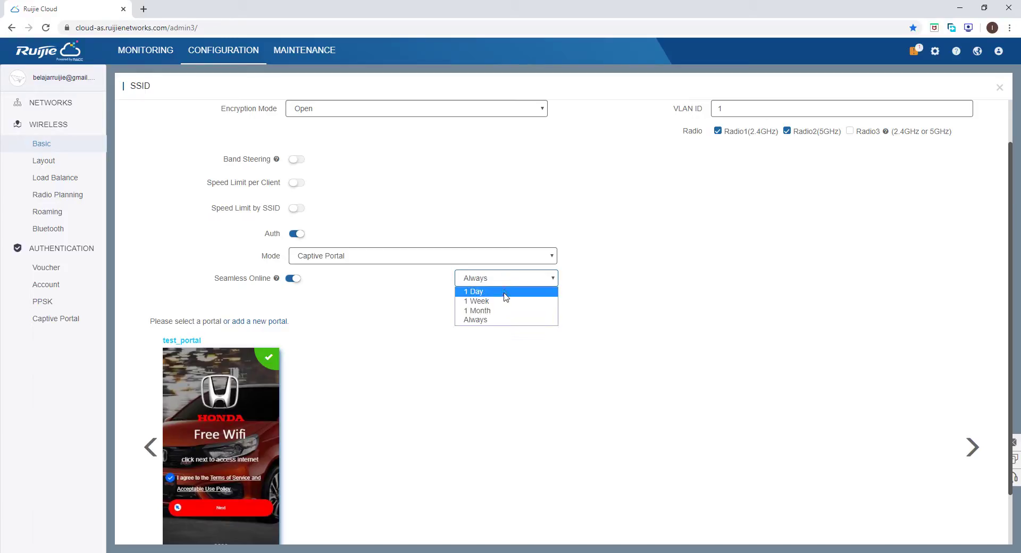
click(506, 292)
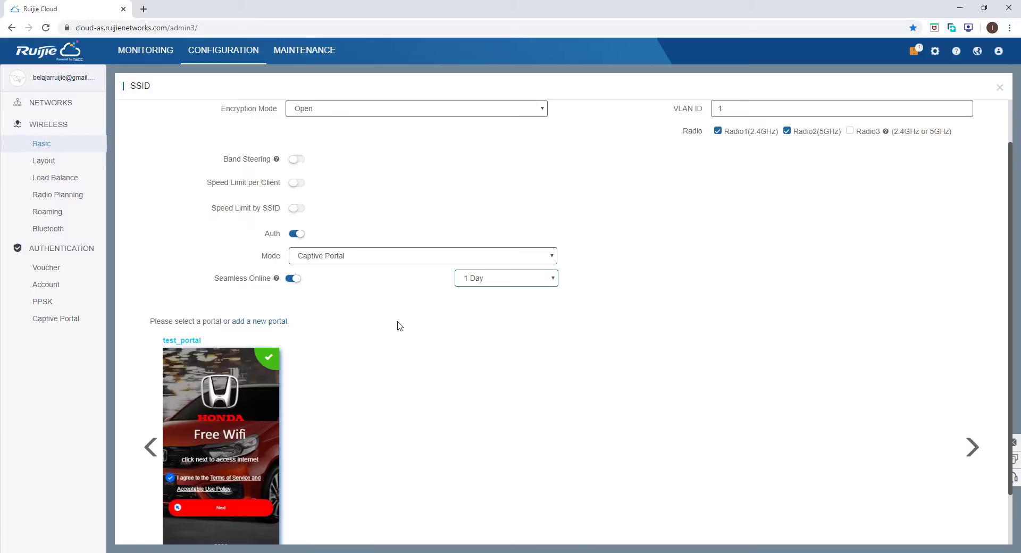
- Confirm the AP710_portal SSID settings and save the wireless configuration
scroll(372, 335, down, 1)
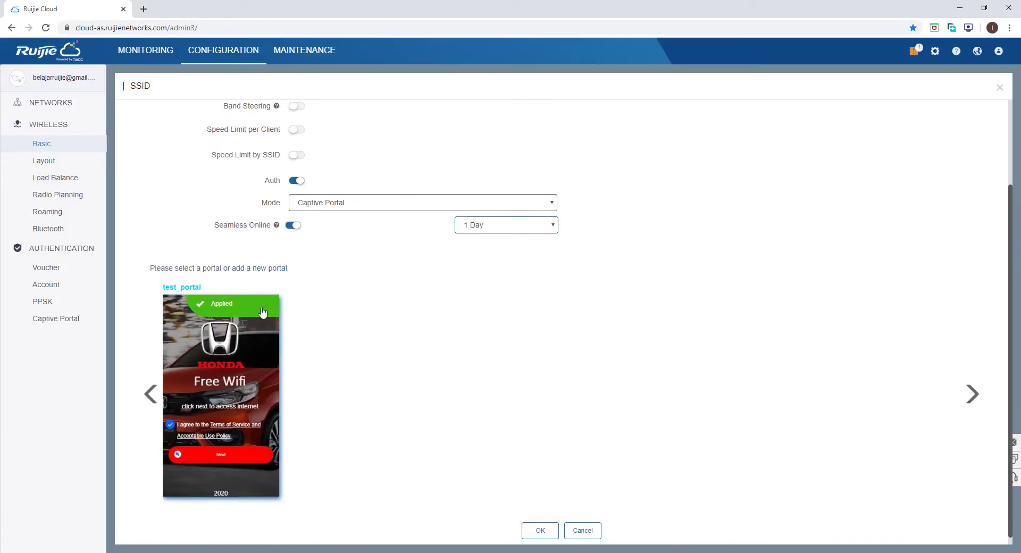
click(539, 530)
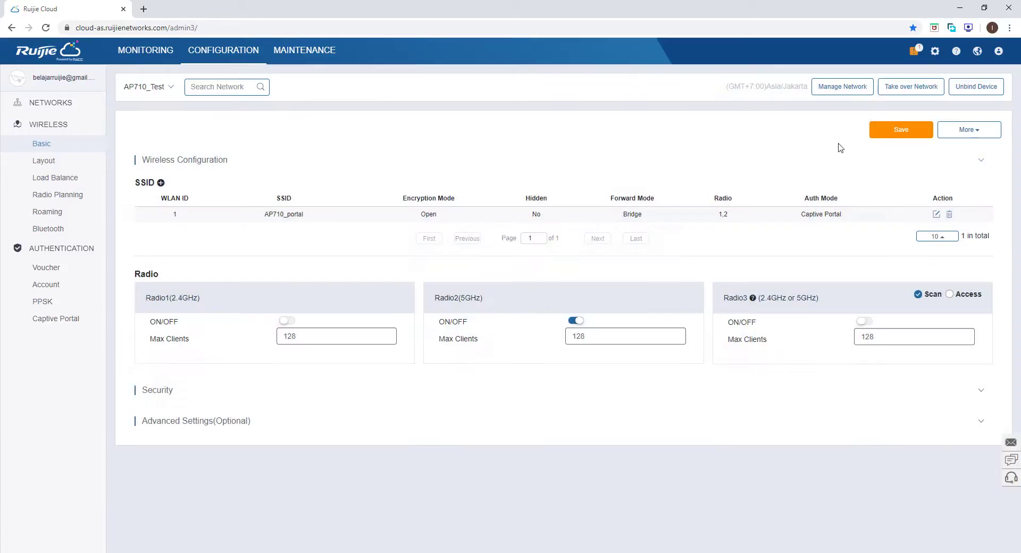
click(900, 130)
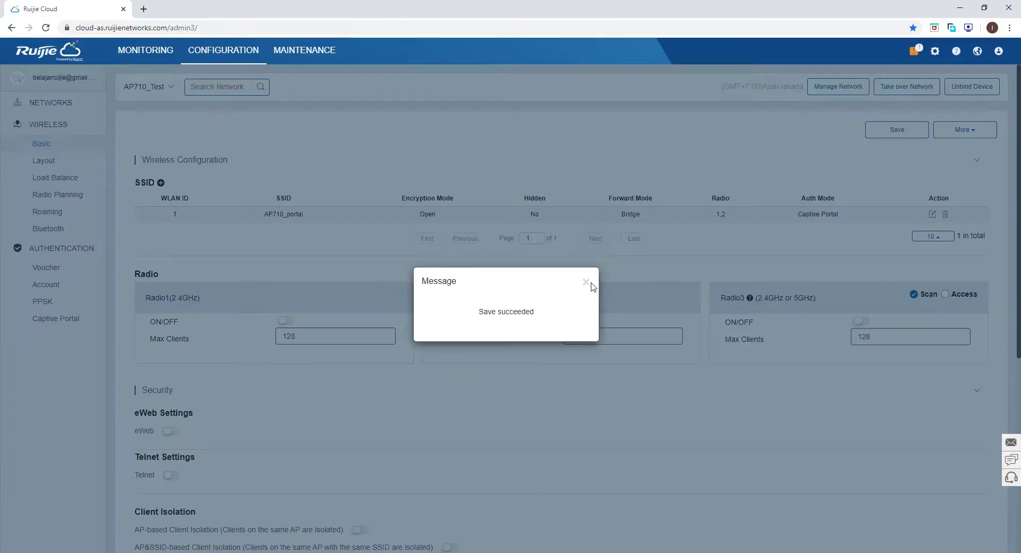
click(586, 283)
- Display the network's AP list under monitoring to check the access point's configuration status
click(156, 56)
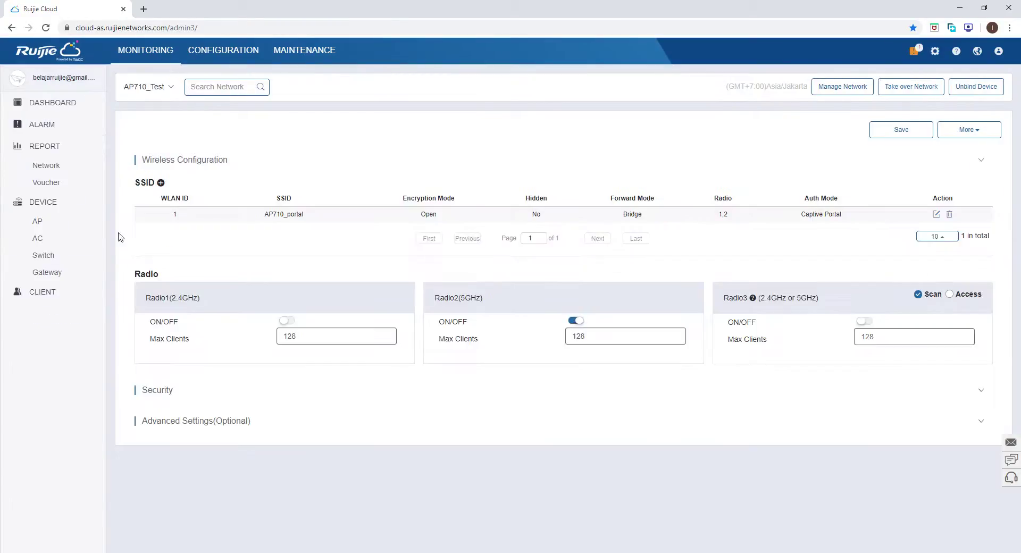
click(80, 222)
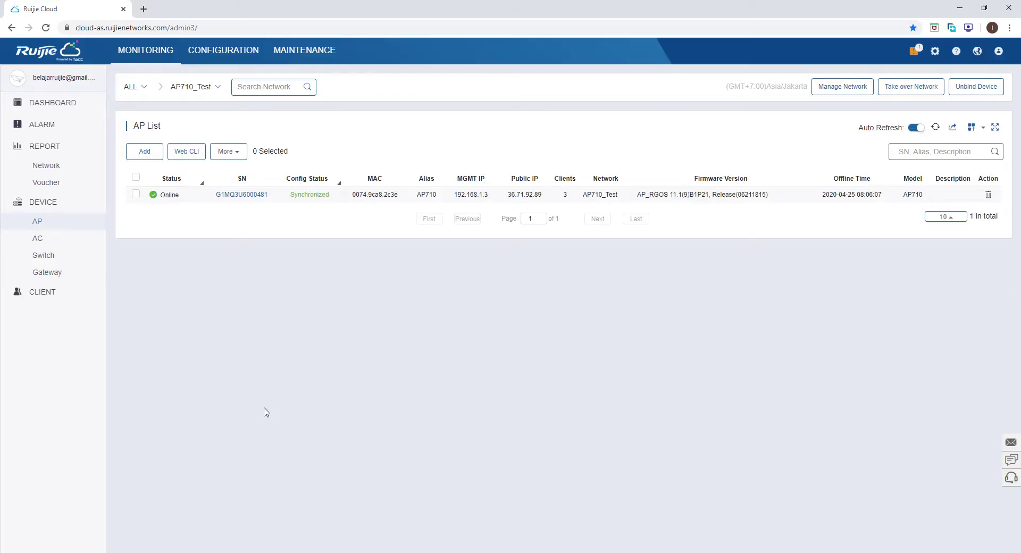
- Launch Vysor and start viewing the Mi Note_10_Pro phone's screen
key(super)
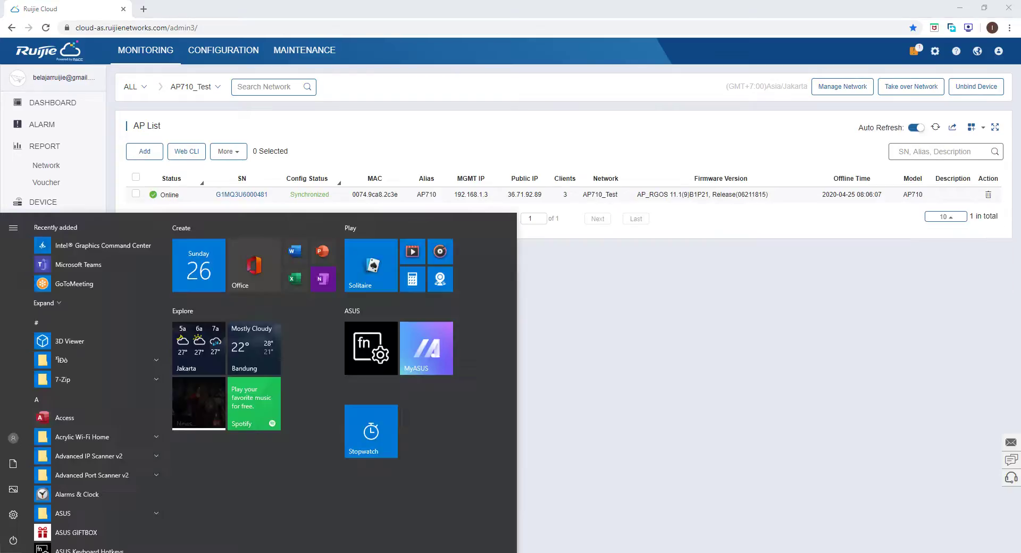
text(vys)
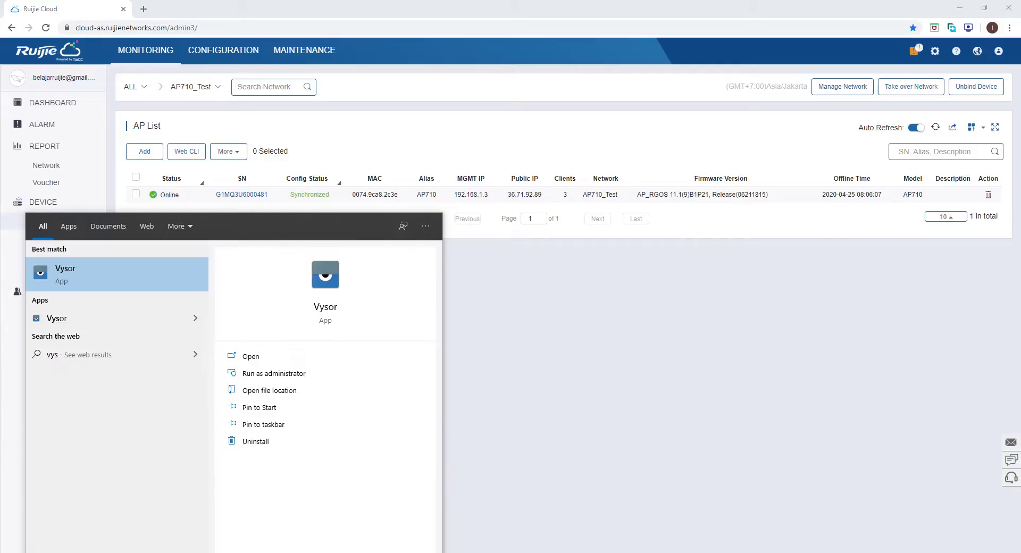
click(158, 278)
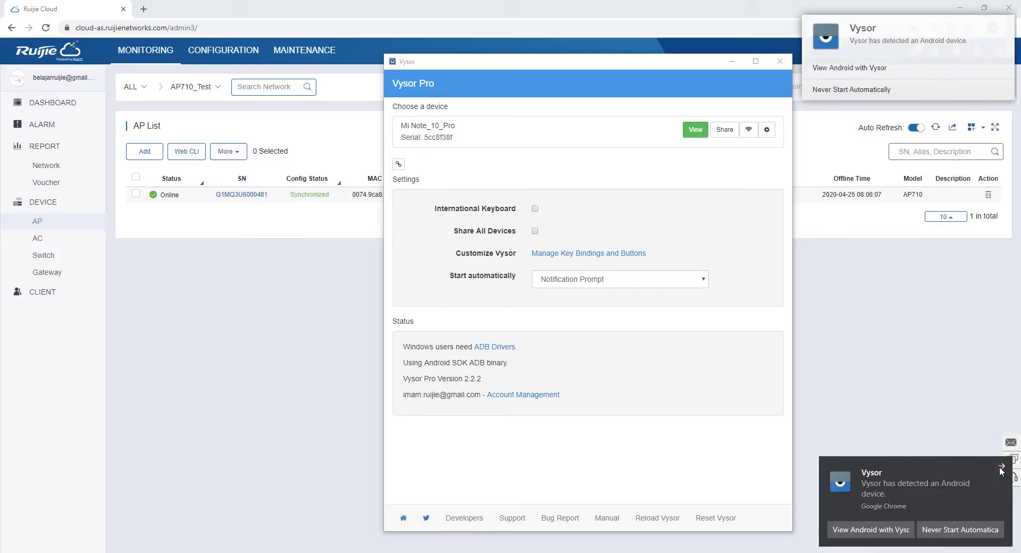
click(696, 130)
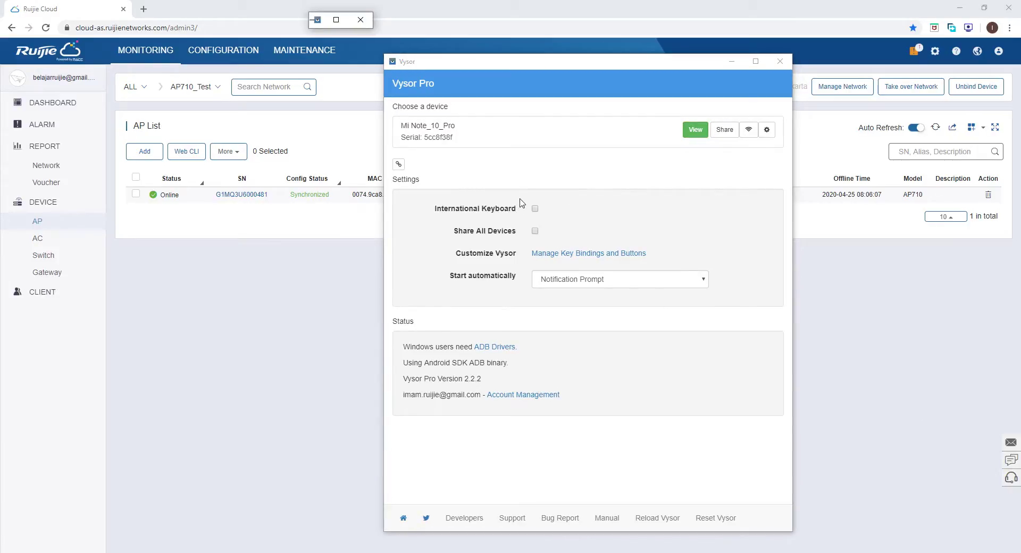
click(336, 20)
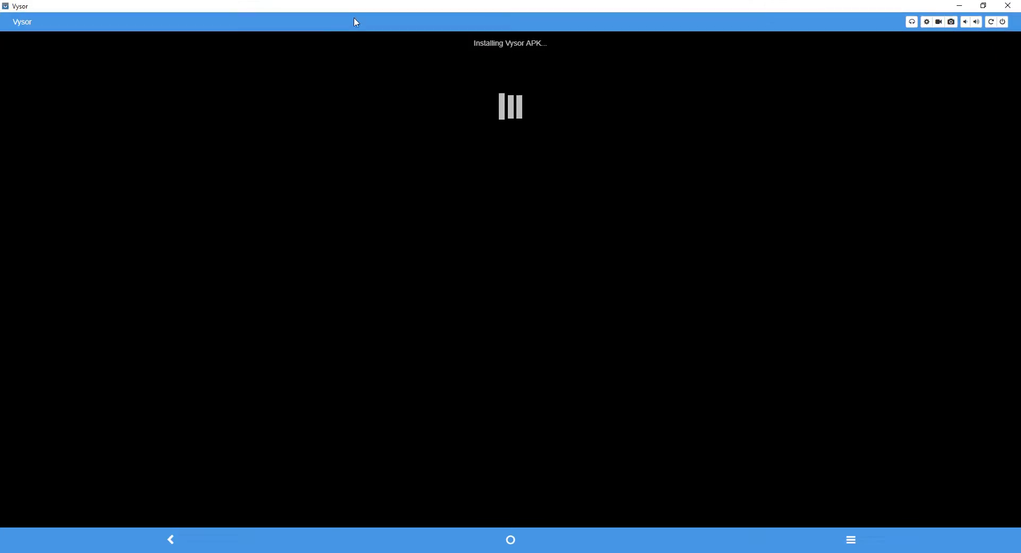
double_click(487, 3)
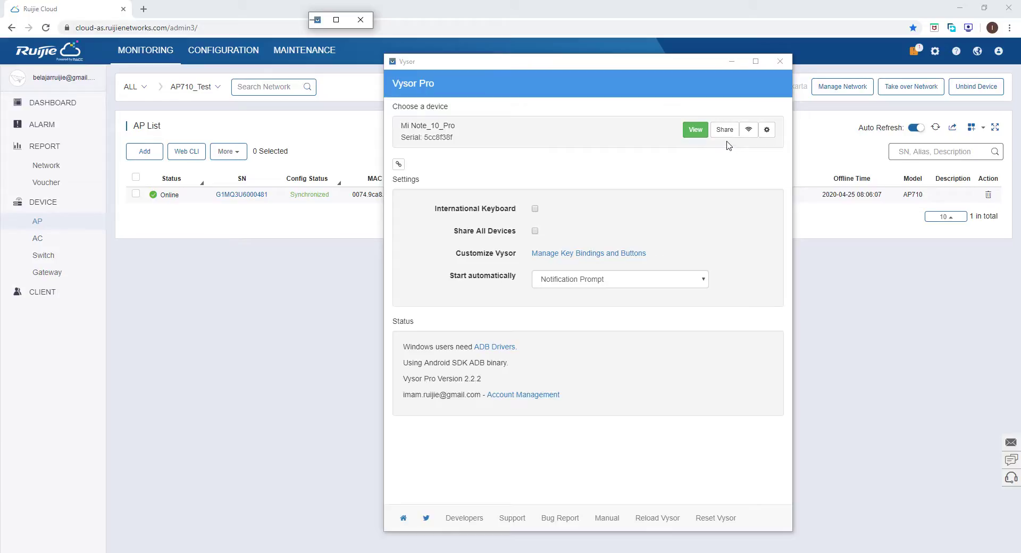
mouse_move(727, 549)
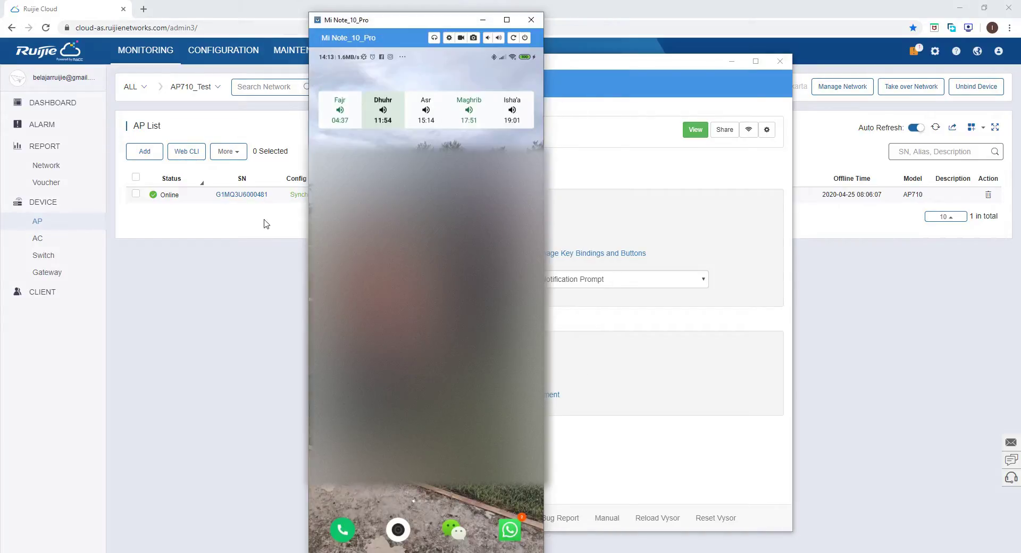
- Dismiss the new message notification and connect the computer to the open AP710_portal Wi-Fi network
click(632, 7)
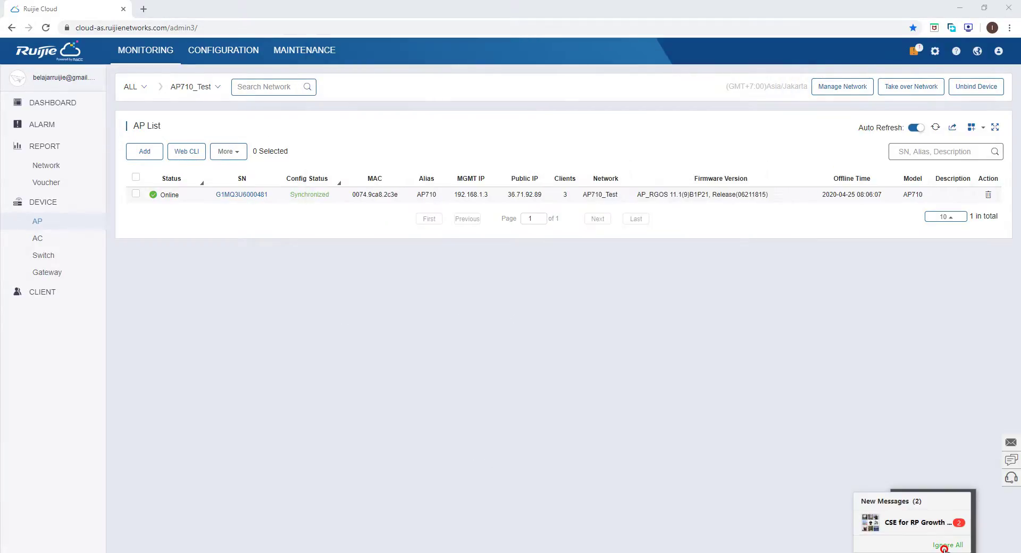
click(944, 545)
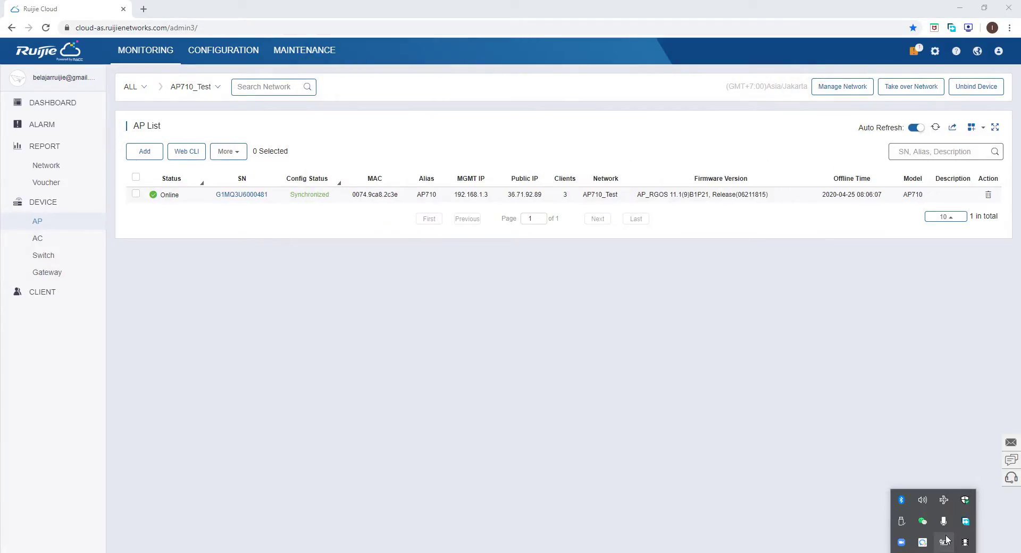
click(944, 499)
scroll(889, 429, down, 2)
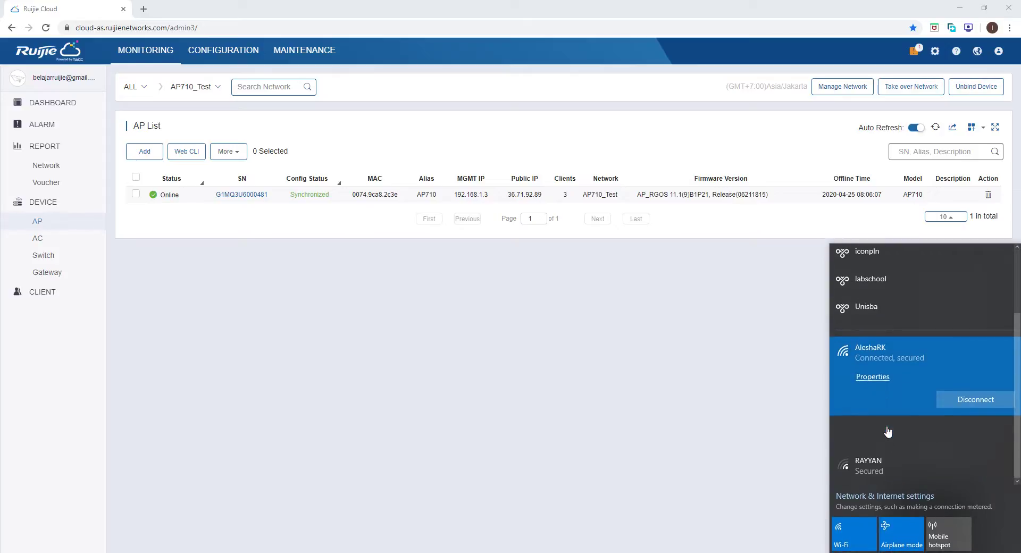
click(898, 427)
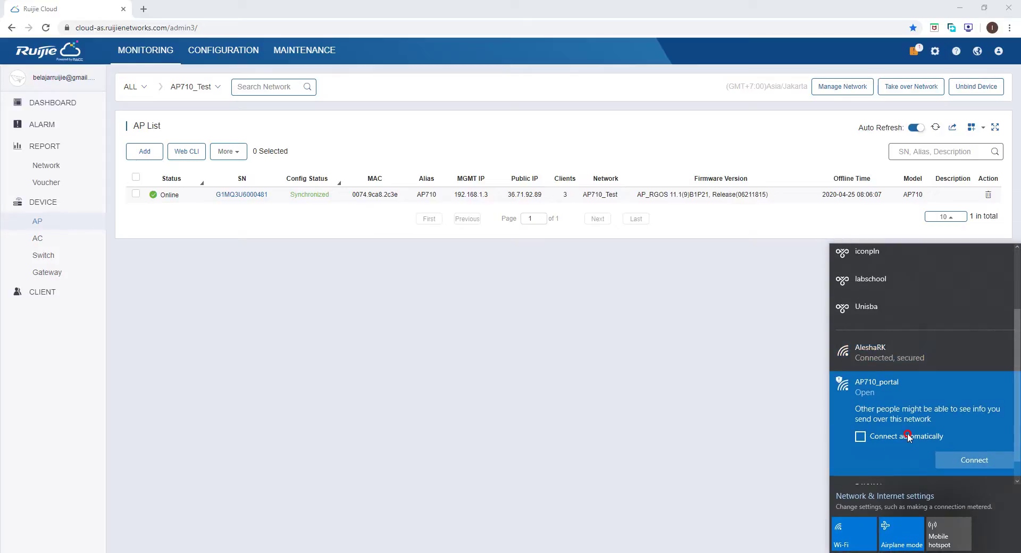
click(946, 456)
- Agree to the Terms of Service and Acceptable Use Policy on the portal page and continue to the internet
click(443, 287)
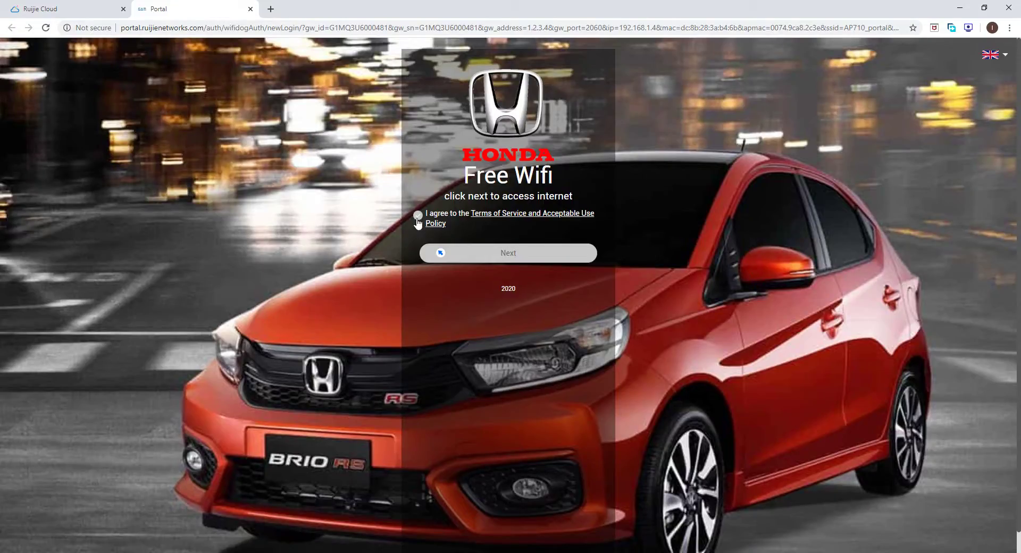
click(418, 216)
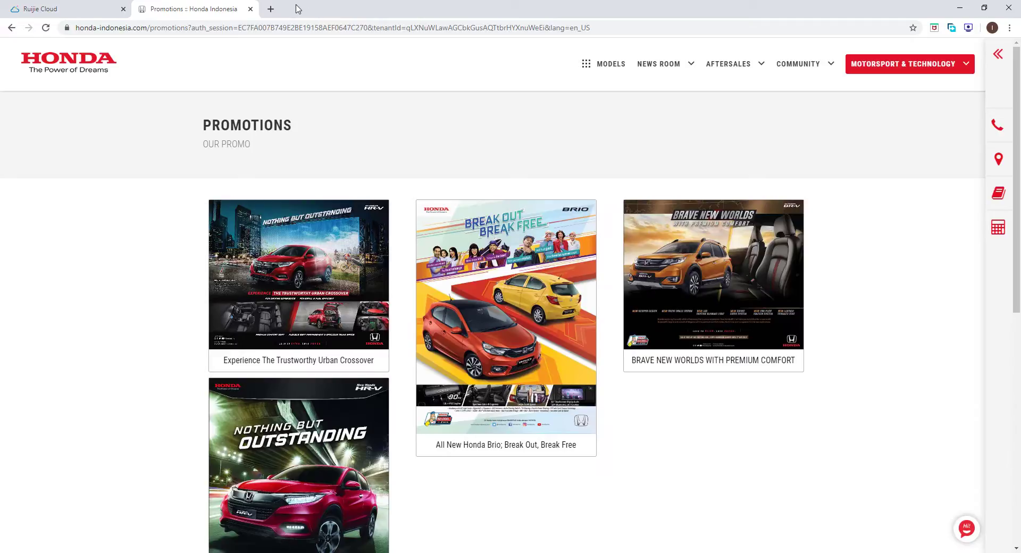
- Open YouTube in a new browser tab to test internet access through the portal
click(273, 8)
text(youtube)
key(Return)
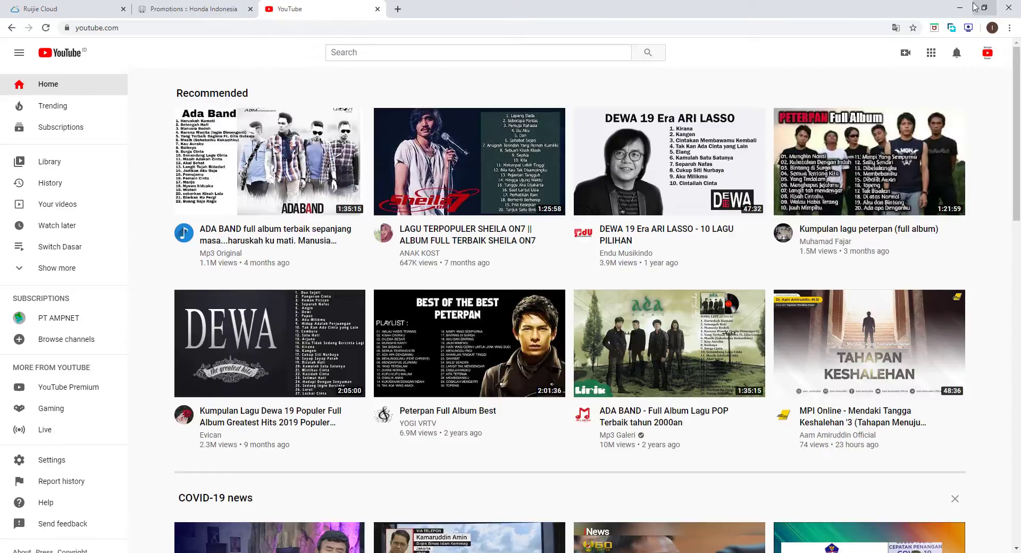
- Minimize the browser and the Mi Note_10_Pro phone view
click(975, 7)
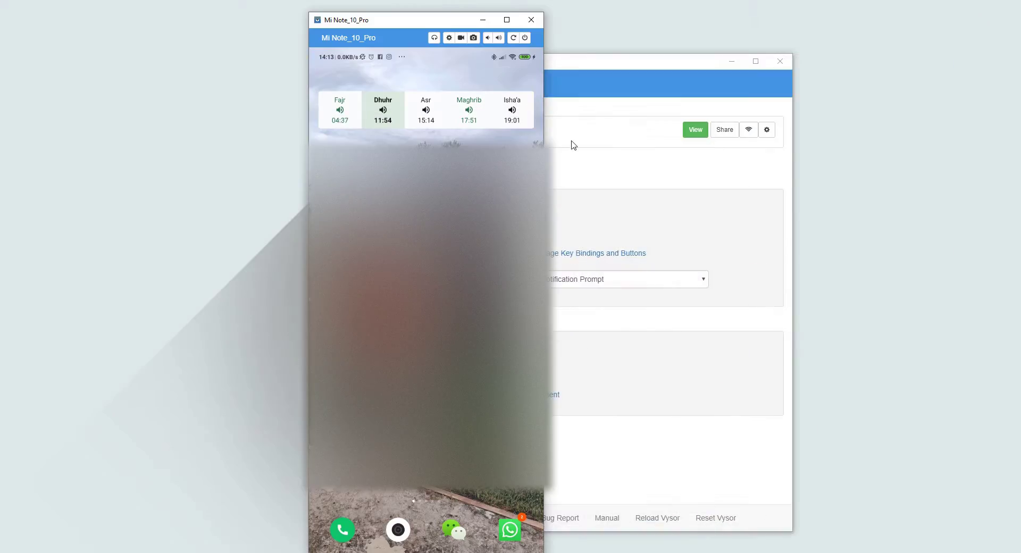
click(488, 19)
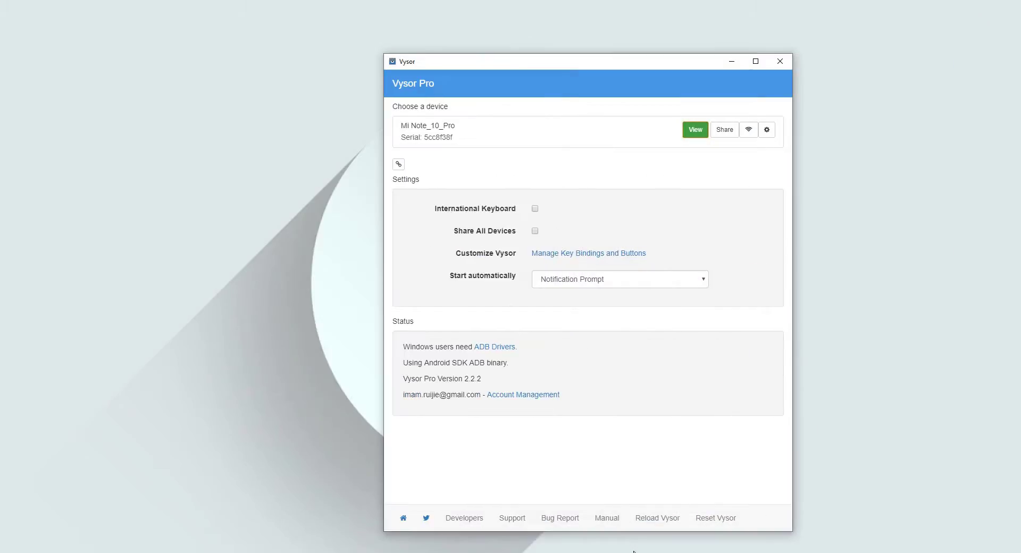